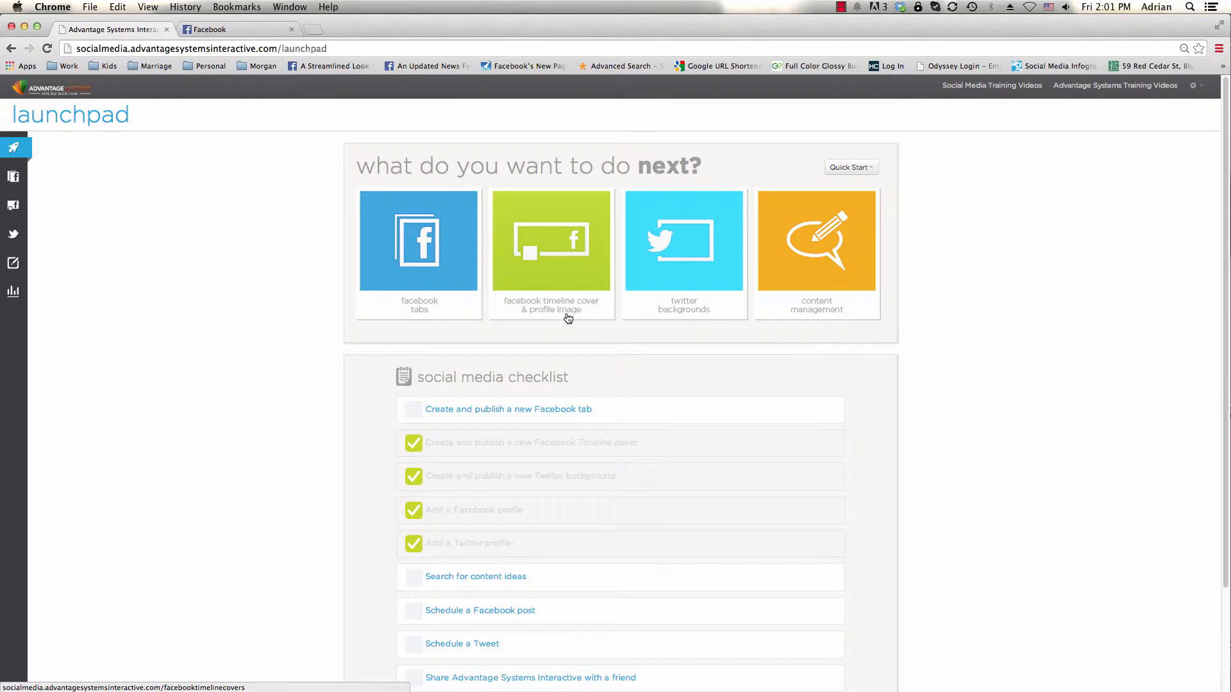
Open the Facebook timeline cover section and start a new timeline cover
{"action": "left_click", "coordinate": [568, 286]}
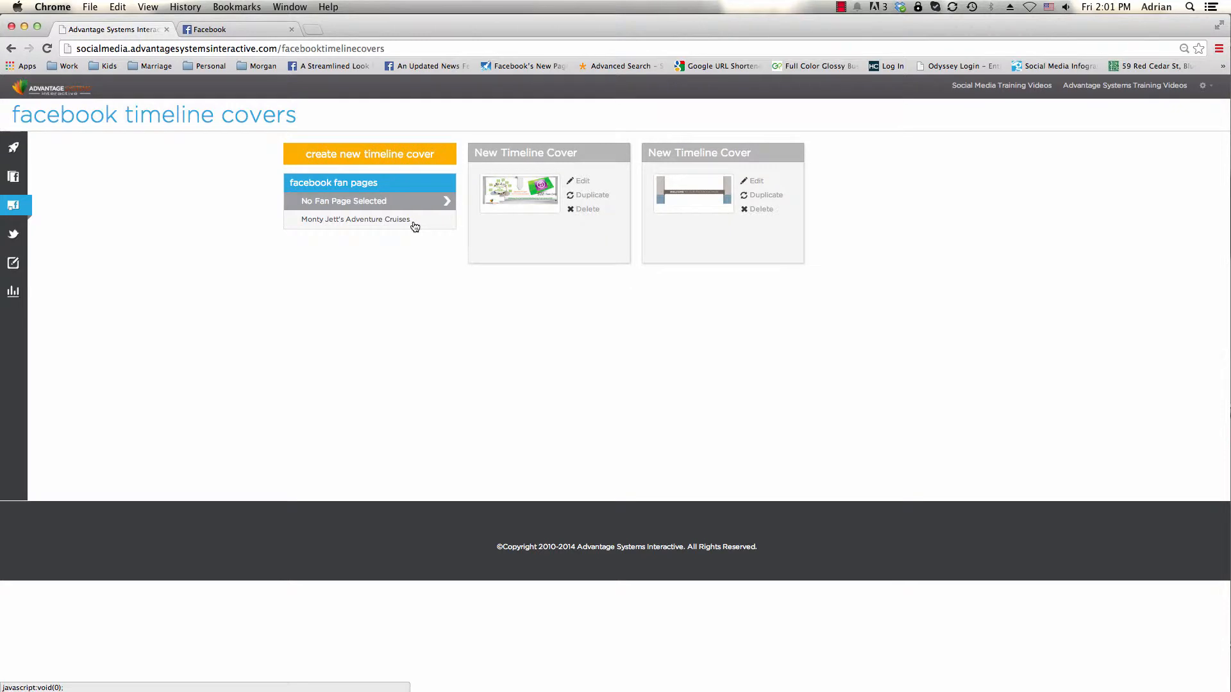
{"action": "left_click", "coordinate": [373, 158]}
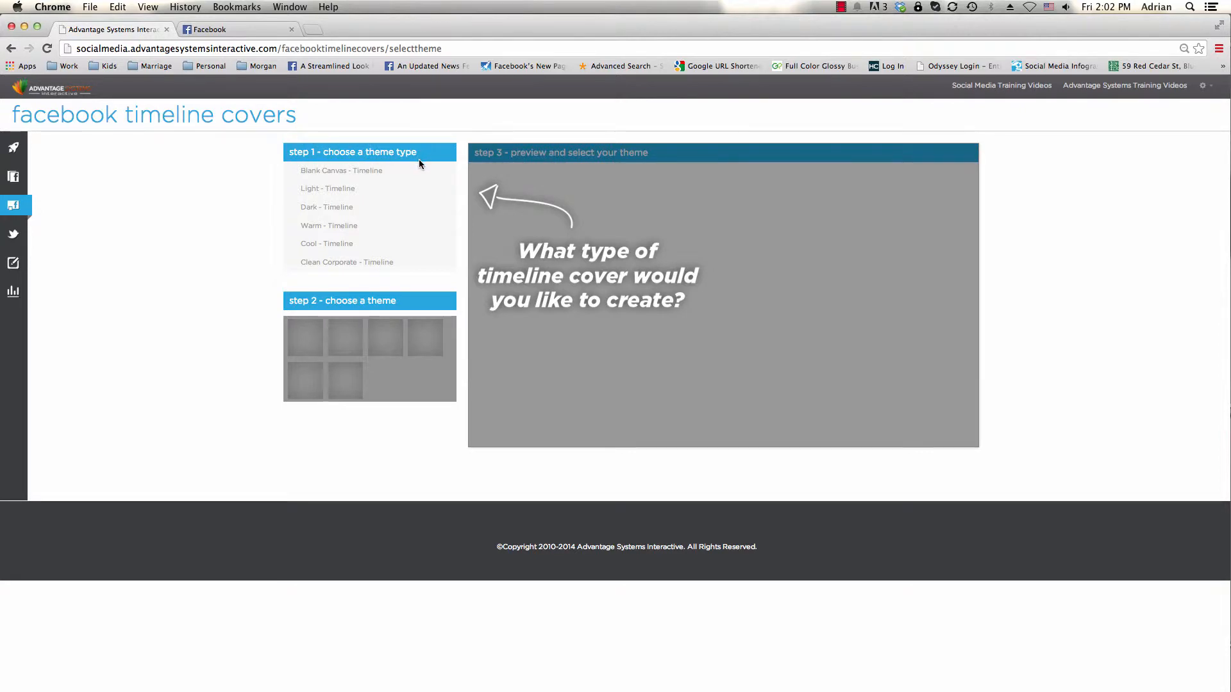
Browse the Blank Canvas, Light and Dark theme types, previewing two of the Light timeline themes
{"action": "left_click", "coordinate": [345, 177]}
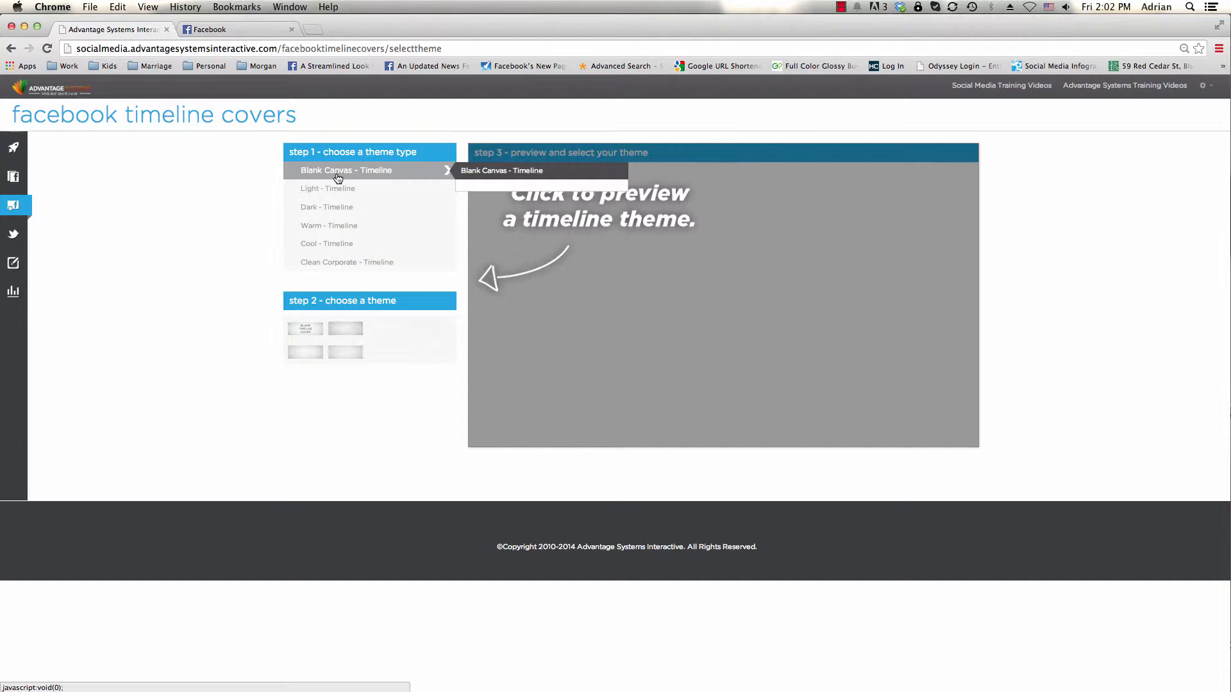
{"action": "left_click", "coordinate": [339, 188]}
{"action": "left_click", "coordinate": [352, 333]}
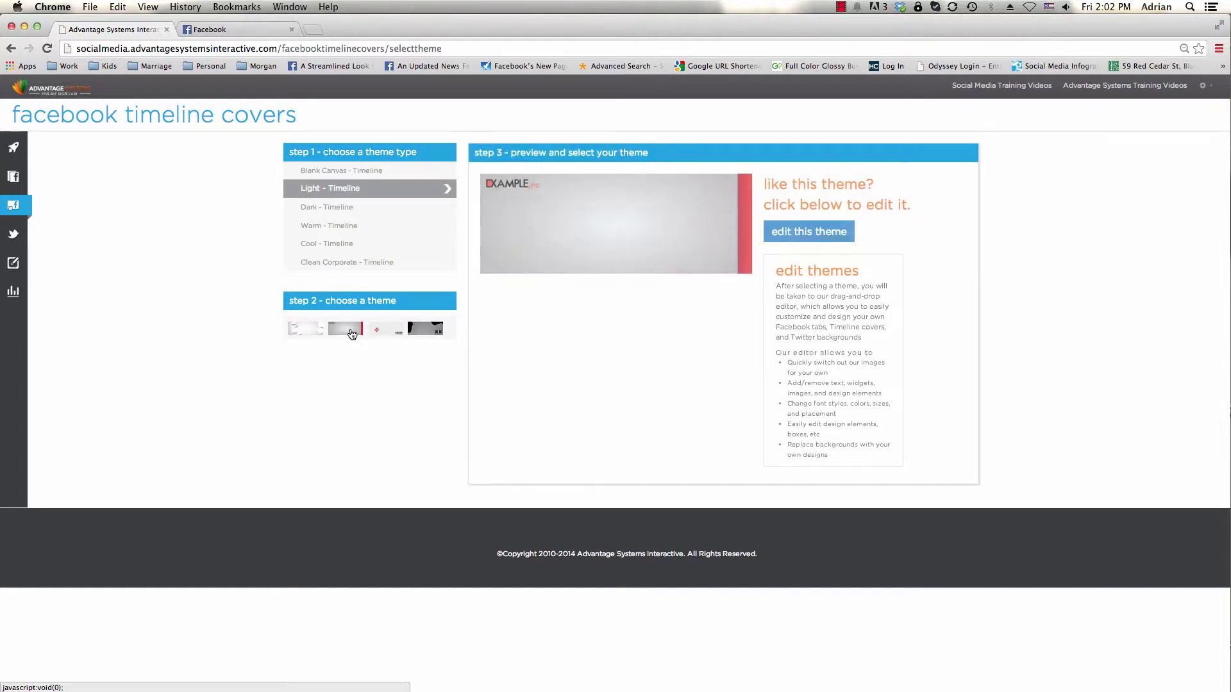
{"action": "left_click", "coordinate": [423, 329]}
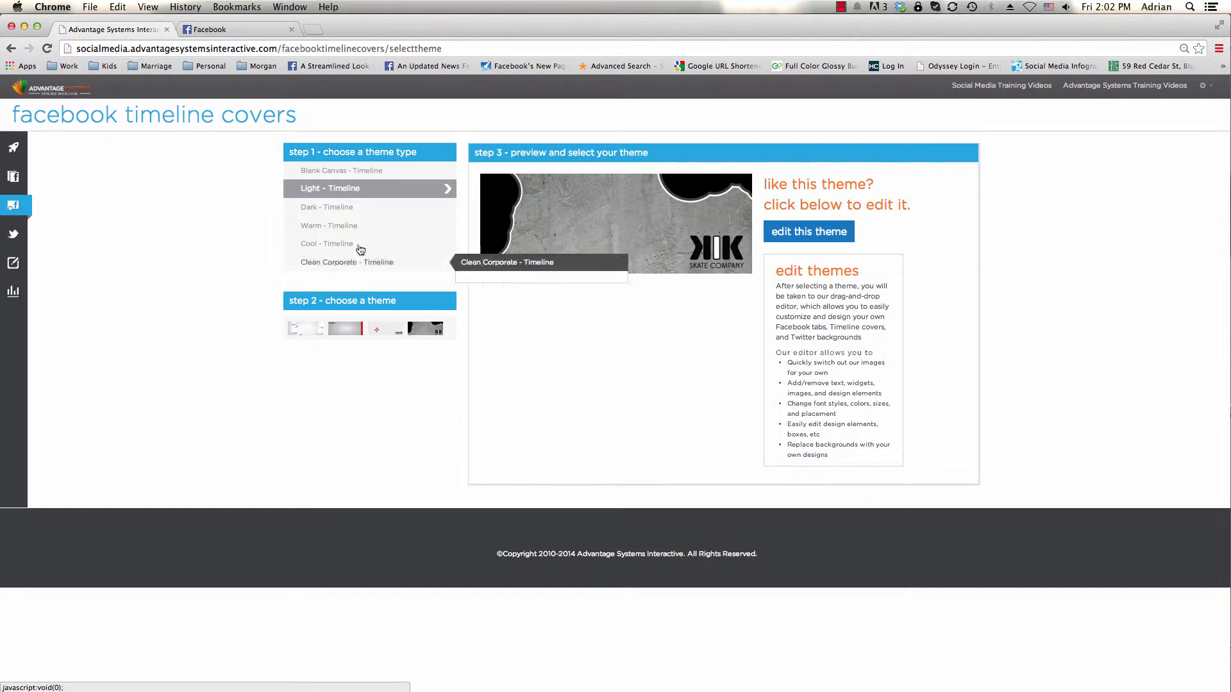
{"action": "left_click", "coordinate": [334, 214]}
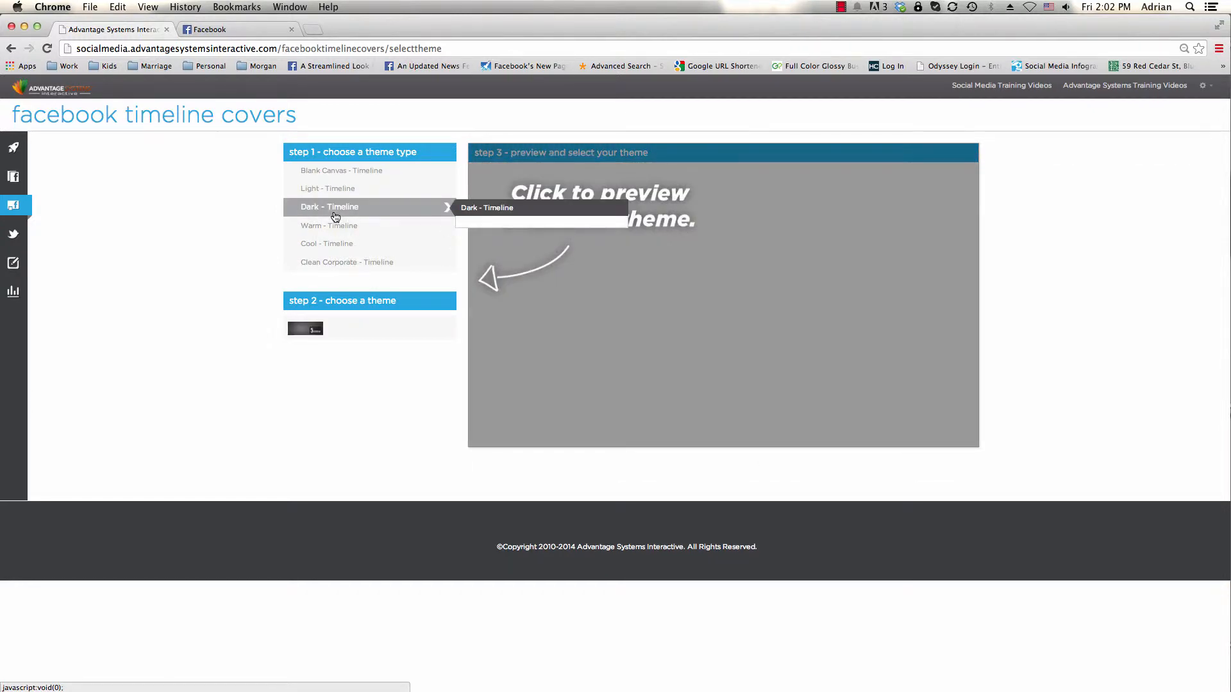
Choose the Clean Corporate theme with the white frame and "Welcome to our Facebook page" ribbon, and open it for editing
{"action": "left_click", "coordinate": [338, 267]}
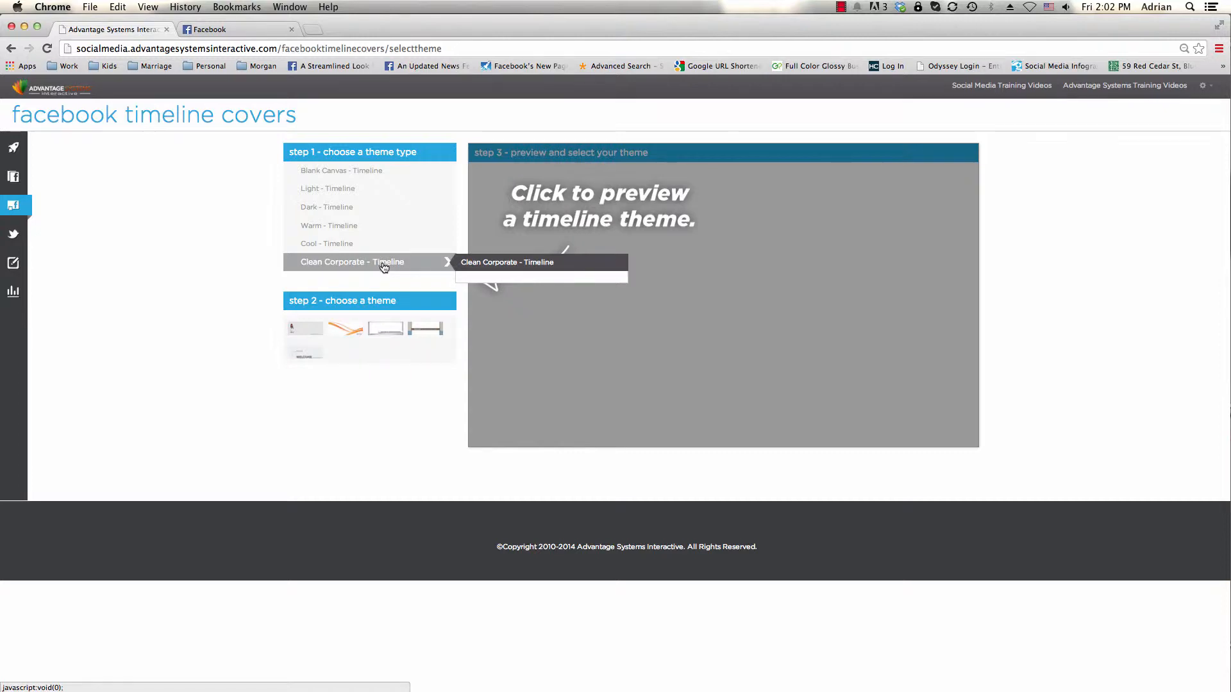
{"action": "left_click", "coordinate": [385, 332]}
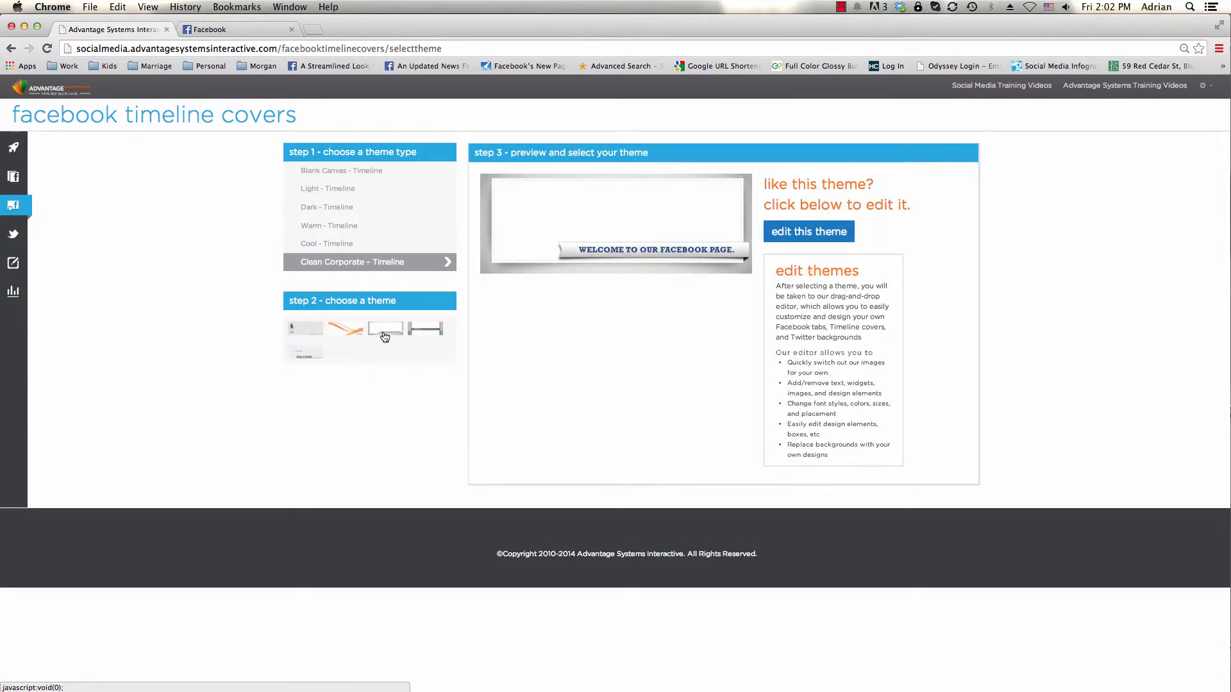
{"action": "left_click", "coordinate": [826, 235]}
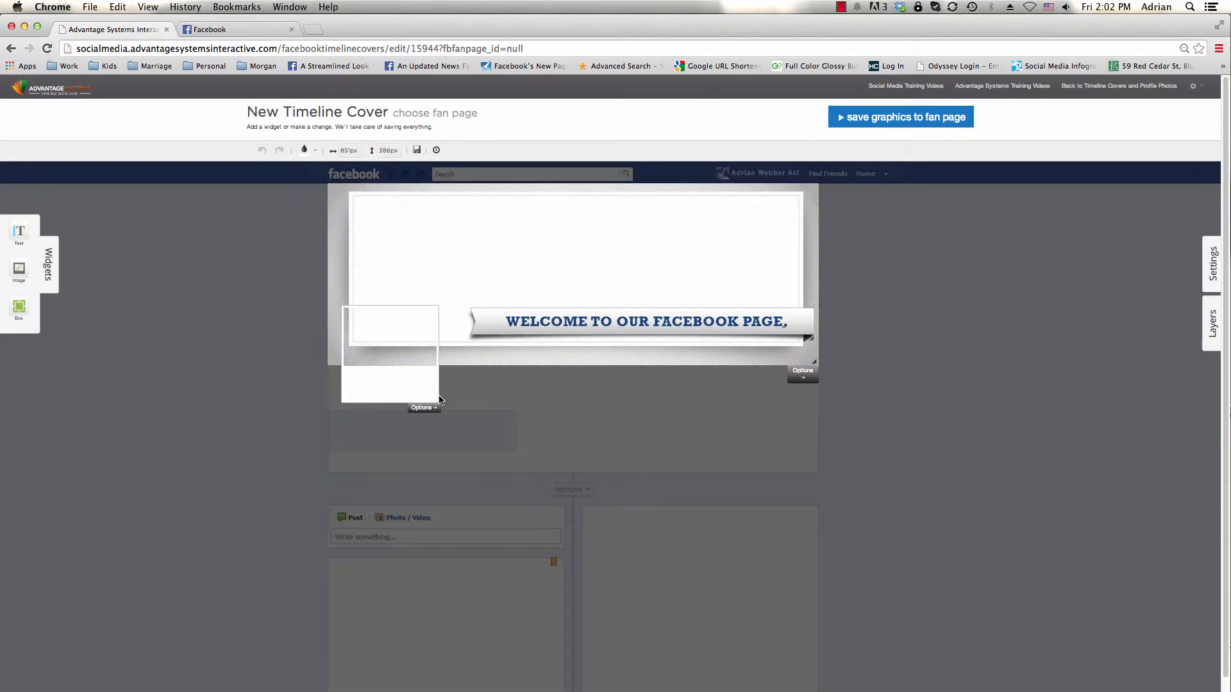
Select the ribbon image and try reordering the cover's image widgets in the layer list
{"action": "left_click", "coordinate": [483, 320]}
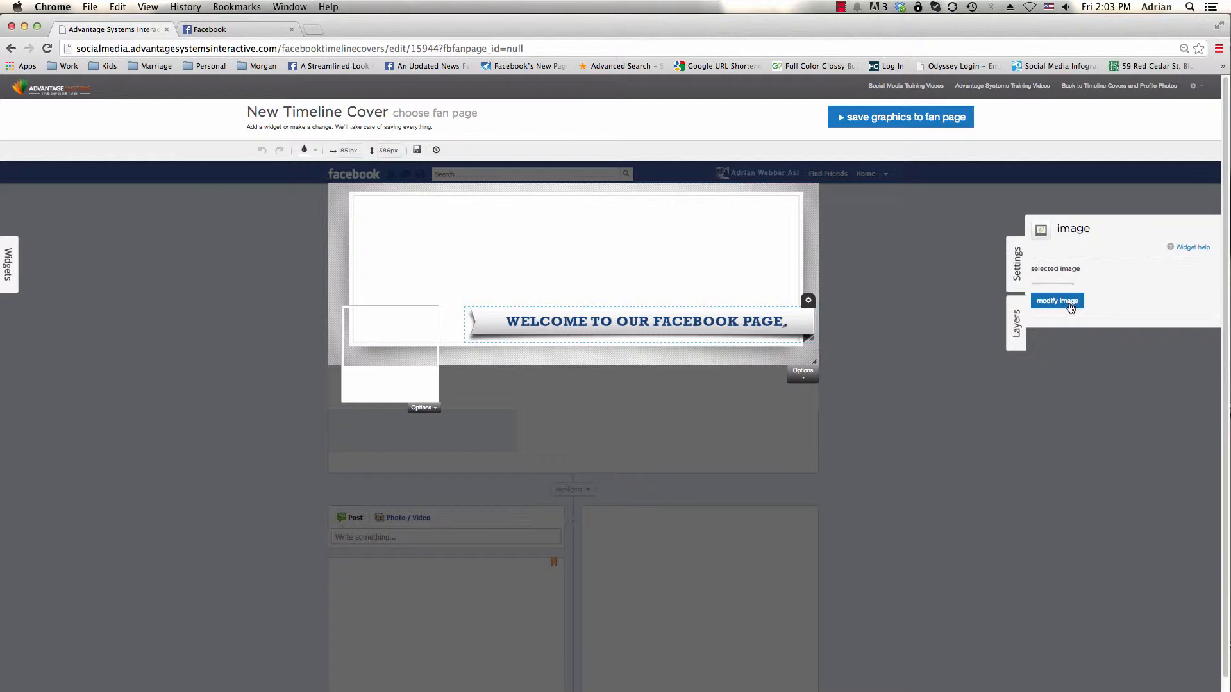
{"action": "left_click", "coordinate": [1018, 339]}
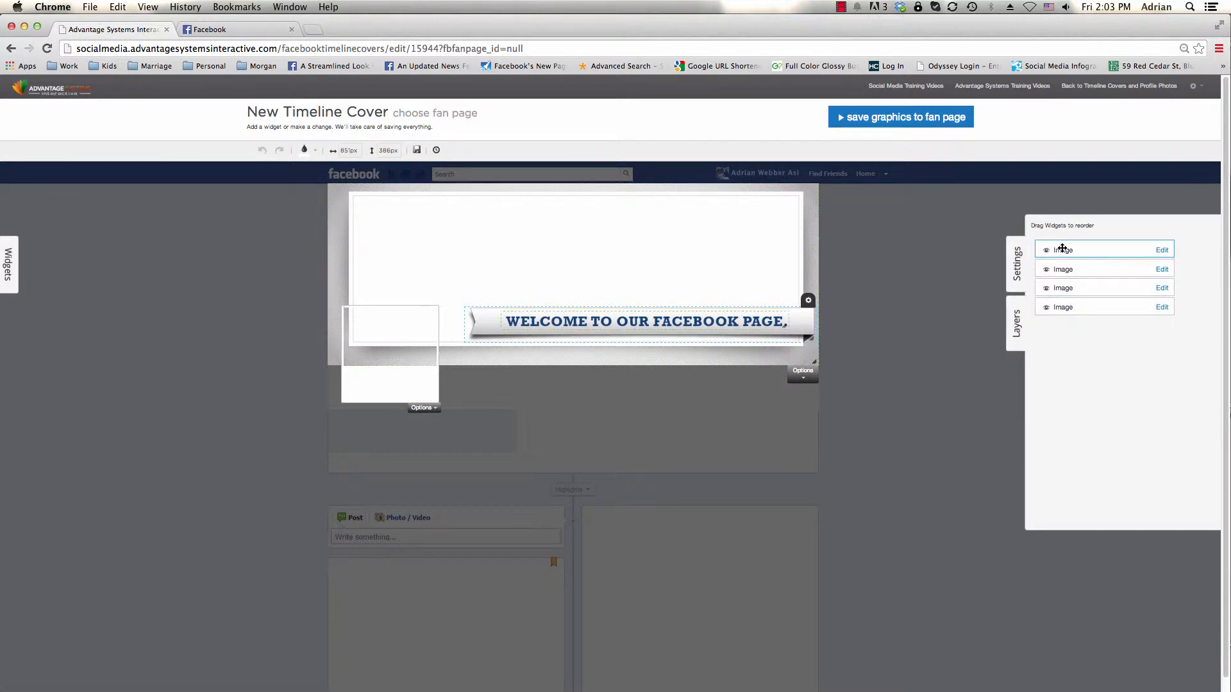
{"action": "left_click_drag", "start_coordinate": [1062, 258], "coordinate": [1057, 239]}
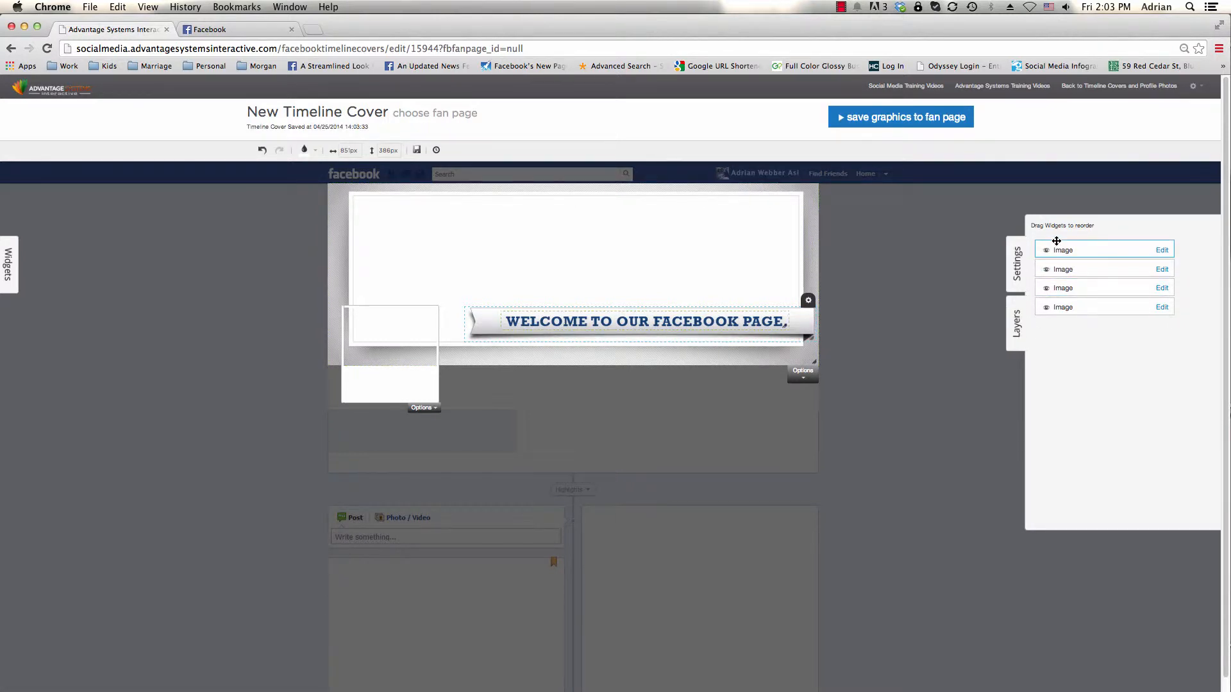
{"action": "left_click_drag", "start_coordinate": [1049, 274], "coordinate": [1058, 310]}
{"action": "left_click", "coordinate": [1056, 310]}
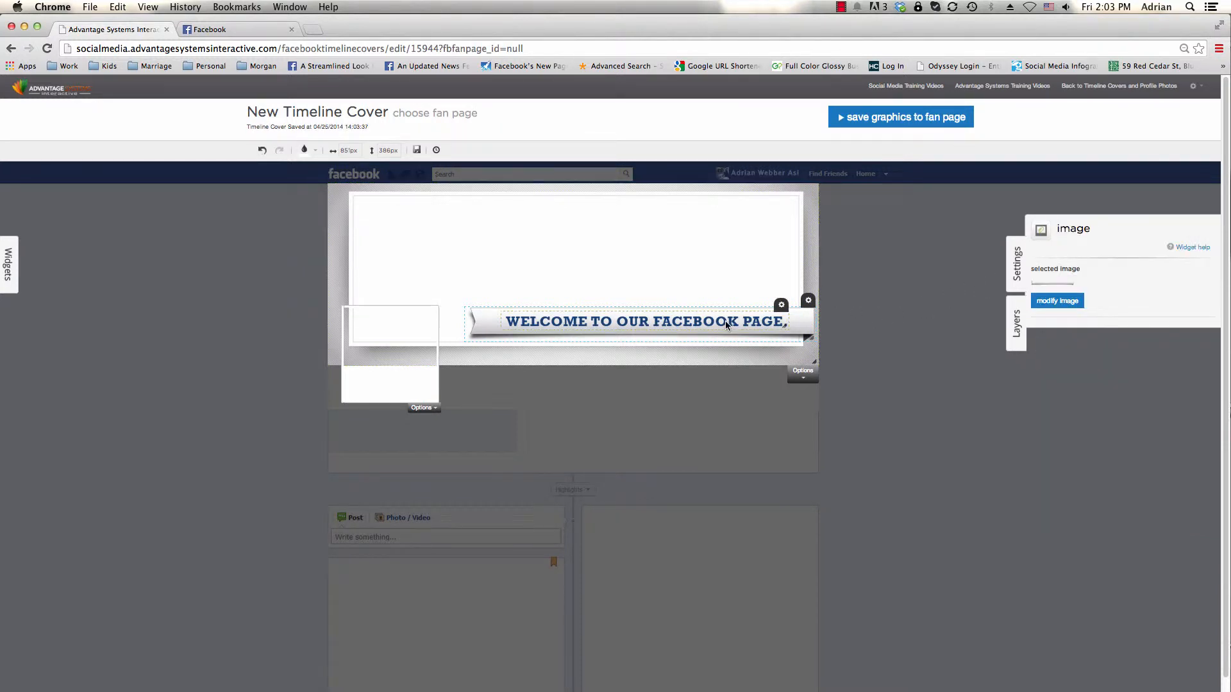
Delete the "Welcome to our Facebook page" text image from the ribbon
{"action": "left_click", "coordinate": [781, 307]}
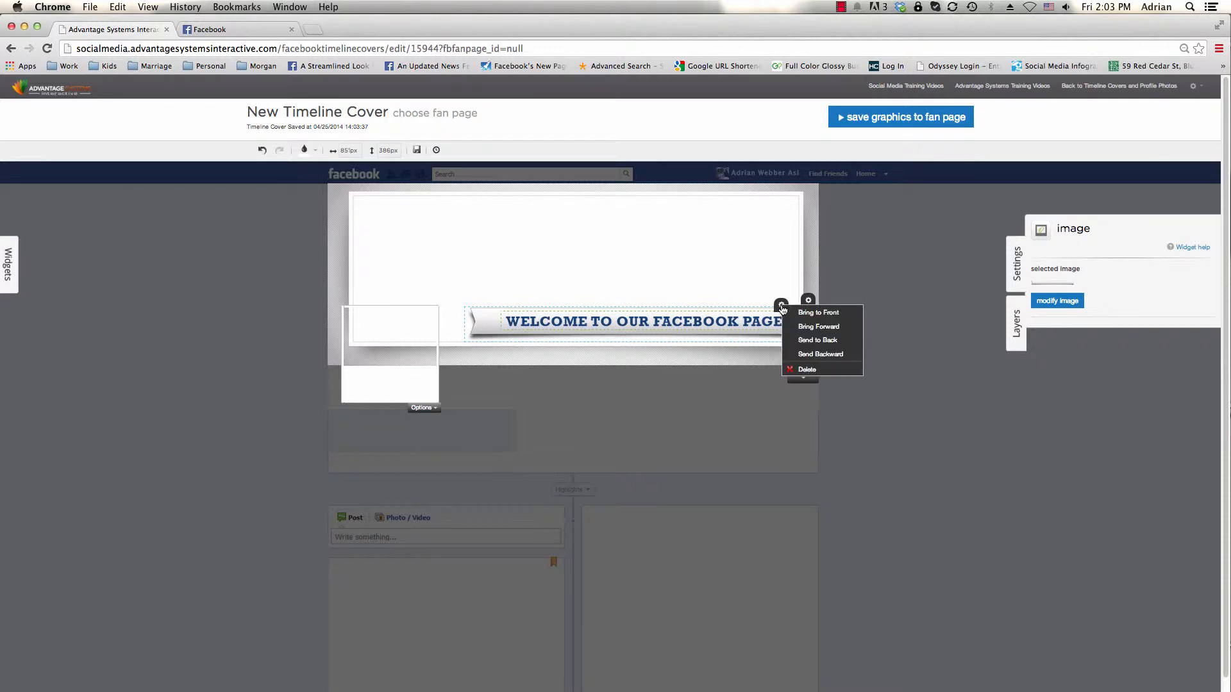
{"action": "left_click", "coordinate": [818, 373]}
{"action": "left_click", "coordinate": [711, 261]}
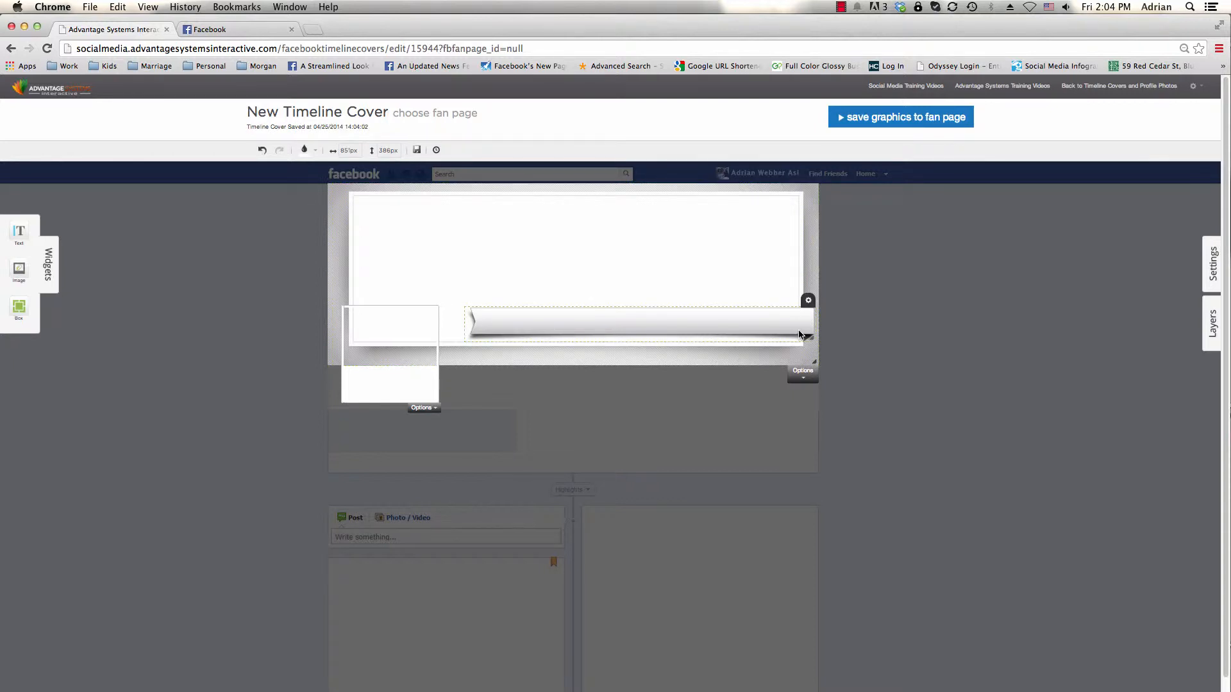
Adjust the blank ribbon's size and position so it extends slightly past the right edge of the white frame
{"action": "mouse_move", "coordinate": [762, 331]}
{"action": "left_mouse_down"}
{"action": "mouse_move", "coordinate": [702, 263]}
{"action": "mouse_move", "coordinate": [625, 248]}
{"action": "mouse_move", "coordinate": [728, 302]}
{"action": "mouse_move", "coordinate": [763, 344]}
{"action": "left_mouse_up"}
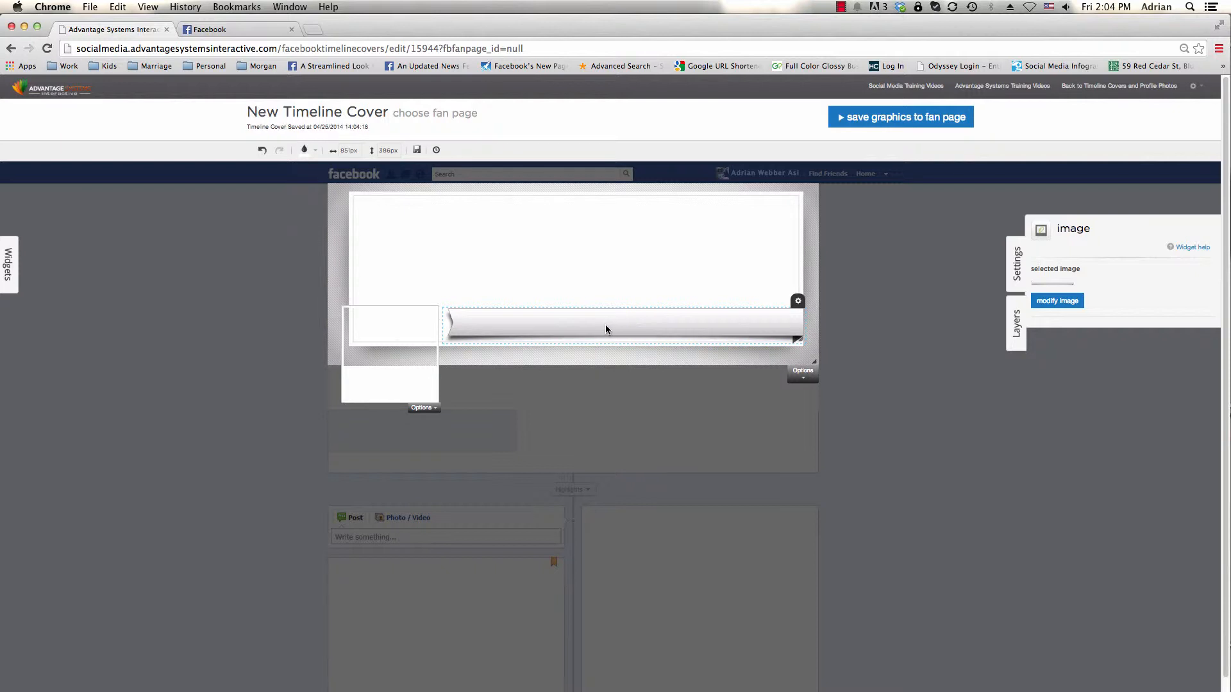
{"action": "left_click_drag", "start_coordinate": [605, 325], "coordinate": [615, 323]}
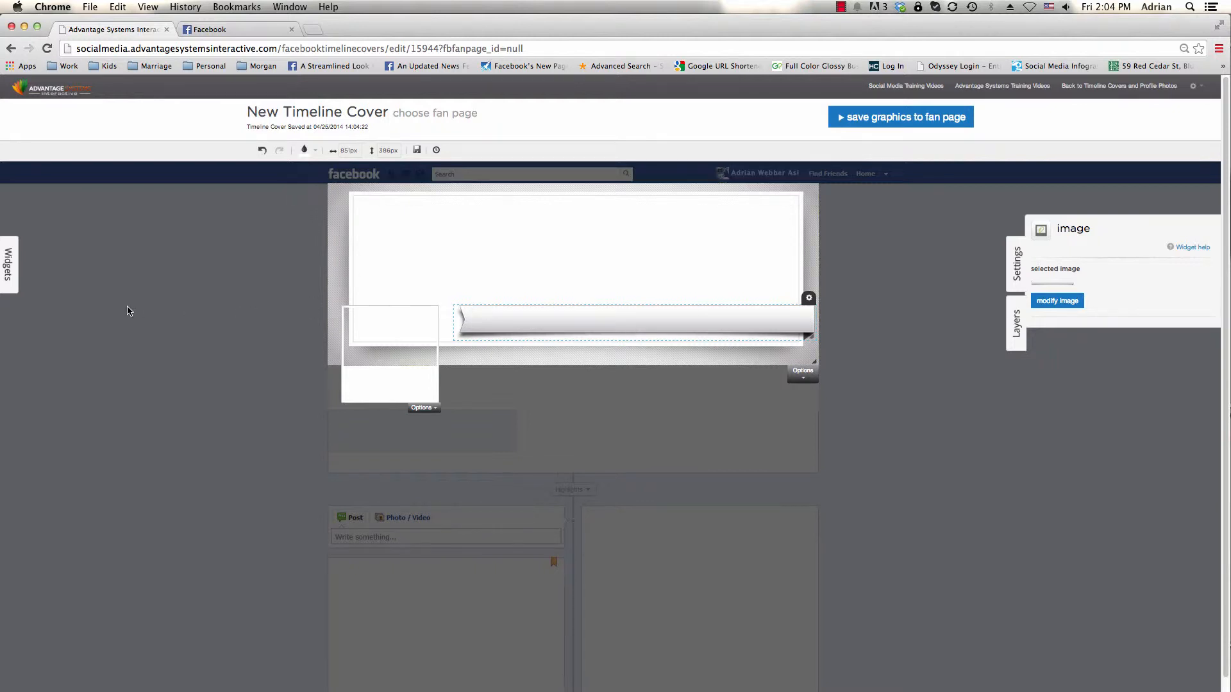
{"action": "left_click", "coordinate": [89, 311]}
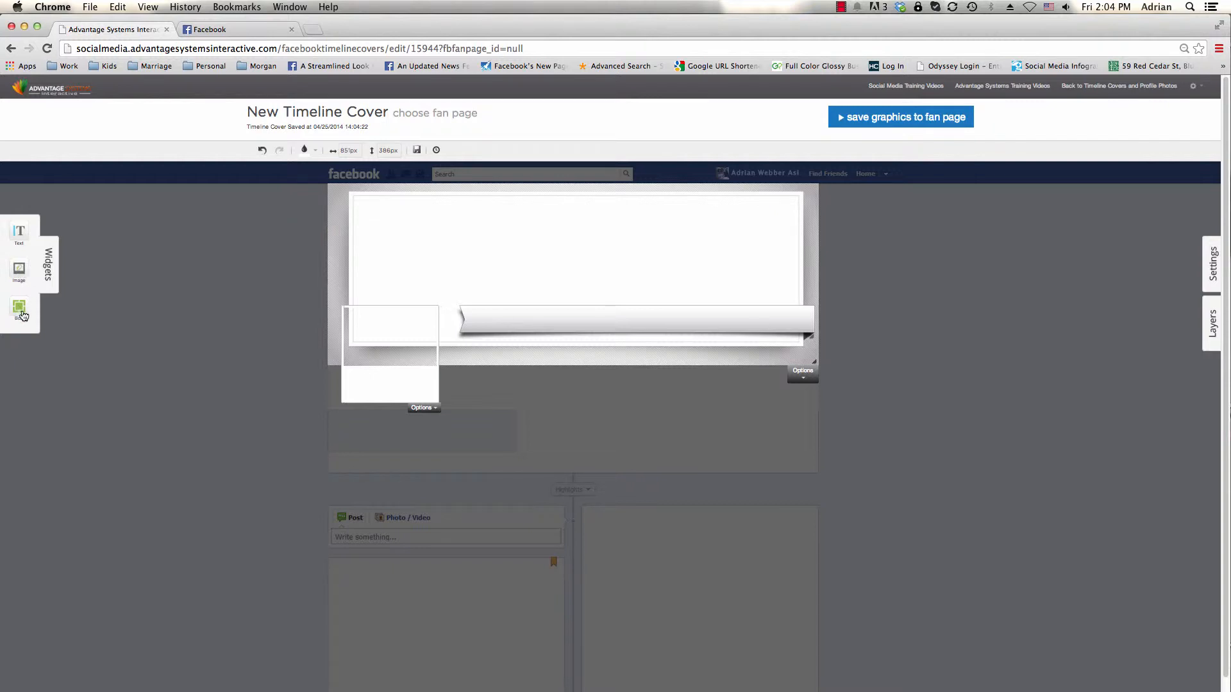
Add a text widget on the ribbon reading "Making Social Media Marketing Fun & eASI!"
{"action": "left_click", "coordinate": [20, 233]}
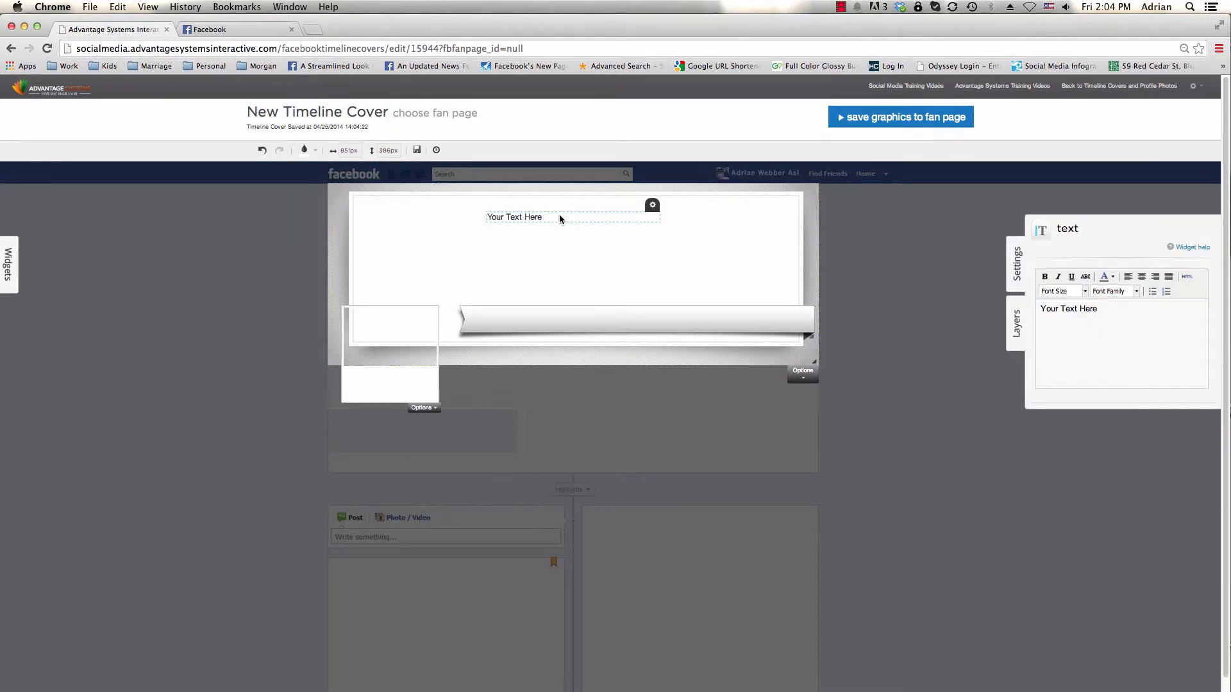
{"action": "left_click_drag", "start_coordinate": [537, 218], "coordinate": [523, 321]}
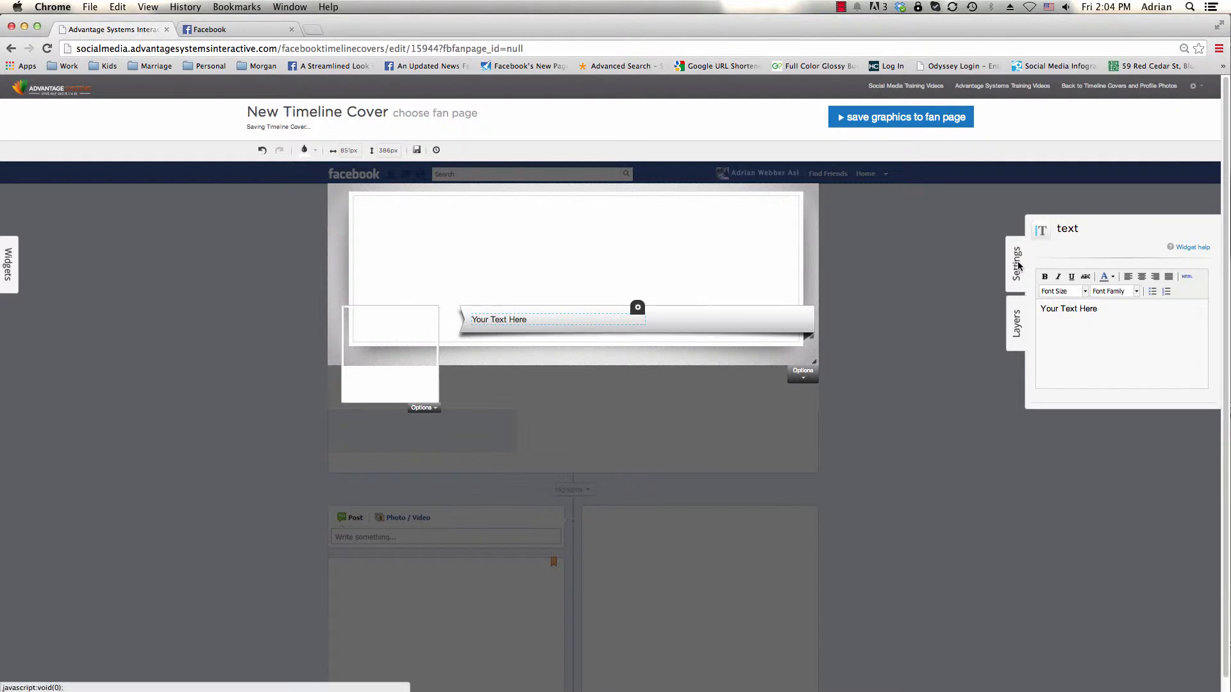
{"action": "triple_click", "coordinate": [1101, 310]}
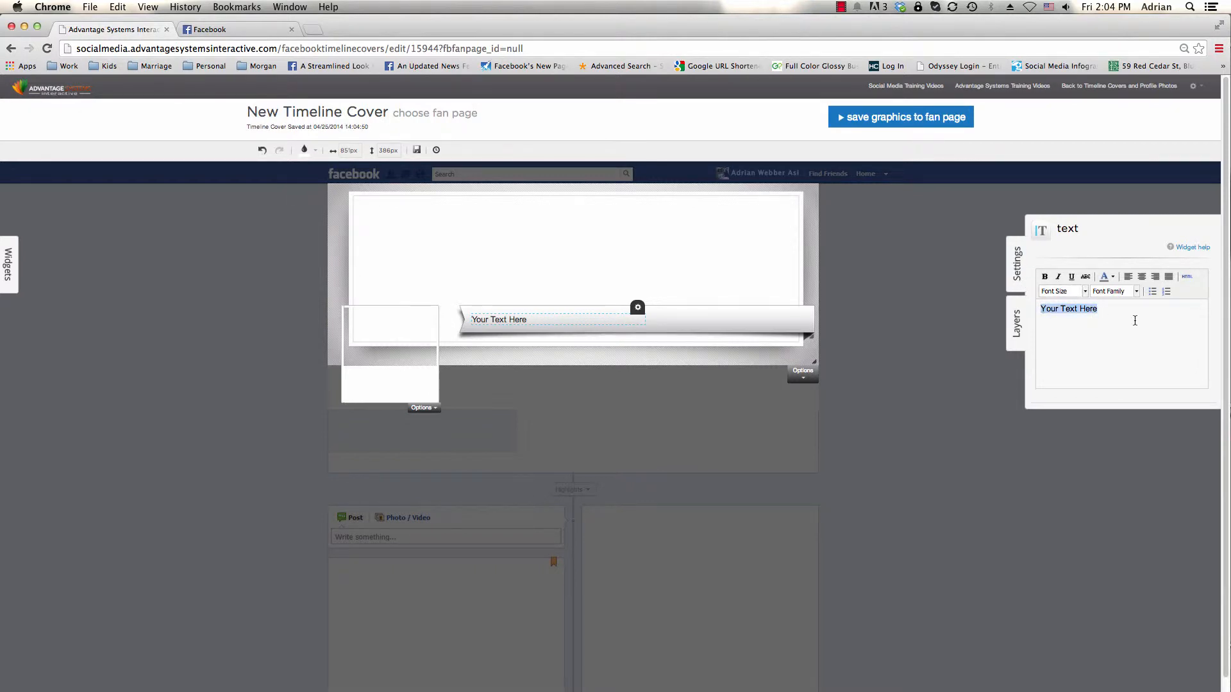
{"action": "type", "text": "Making Social Media Marketing Fun & eASI!"}
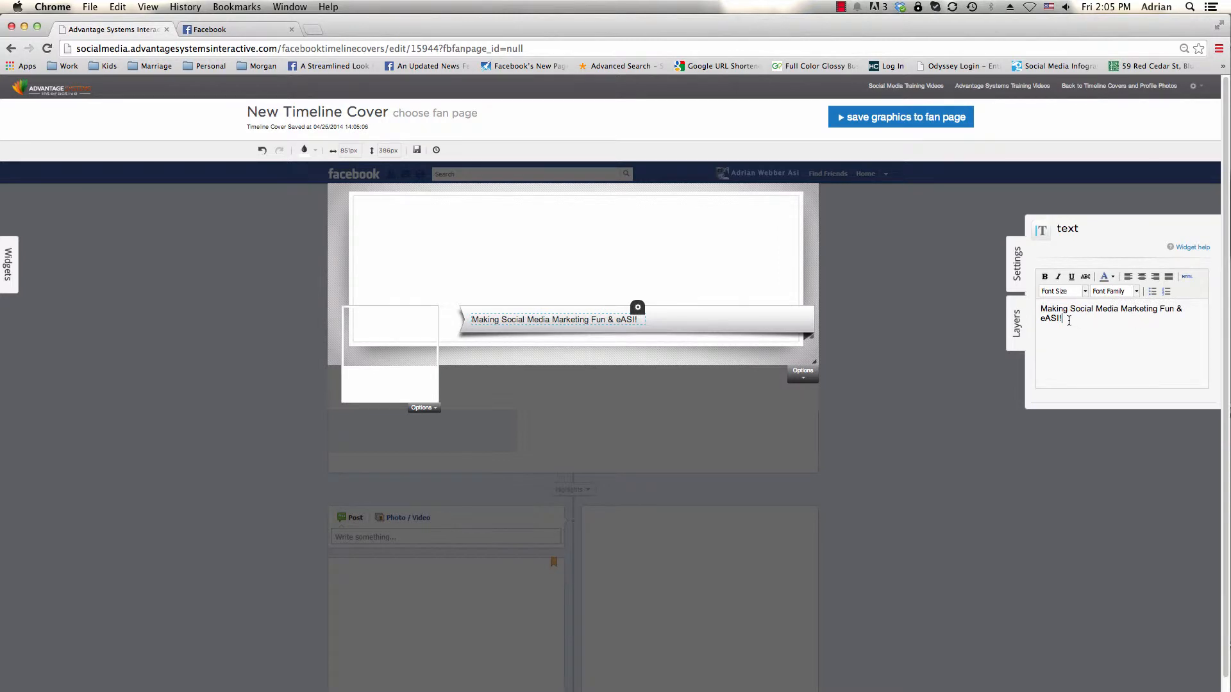
Try the Sansation font on the whole tagline, and switch it to Sansumi
{"action": "key", "text": "super+a"}
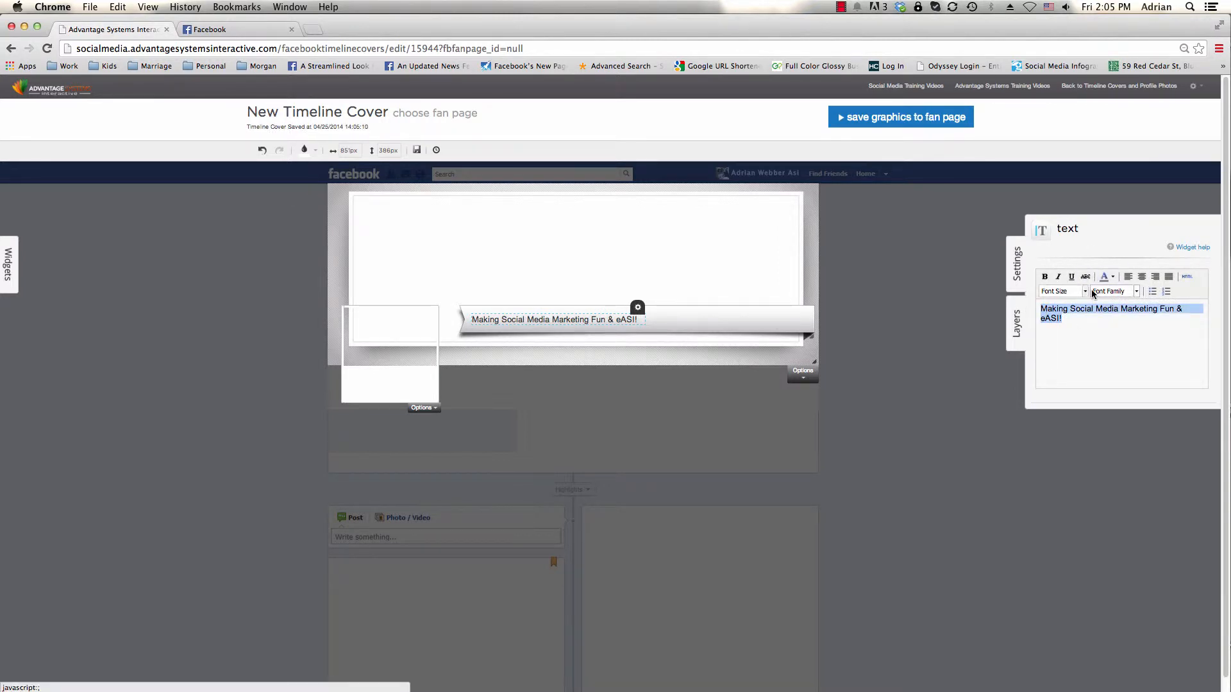
{"action": "left_click", "coordinate": [1136, 291]}
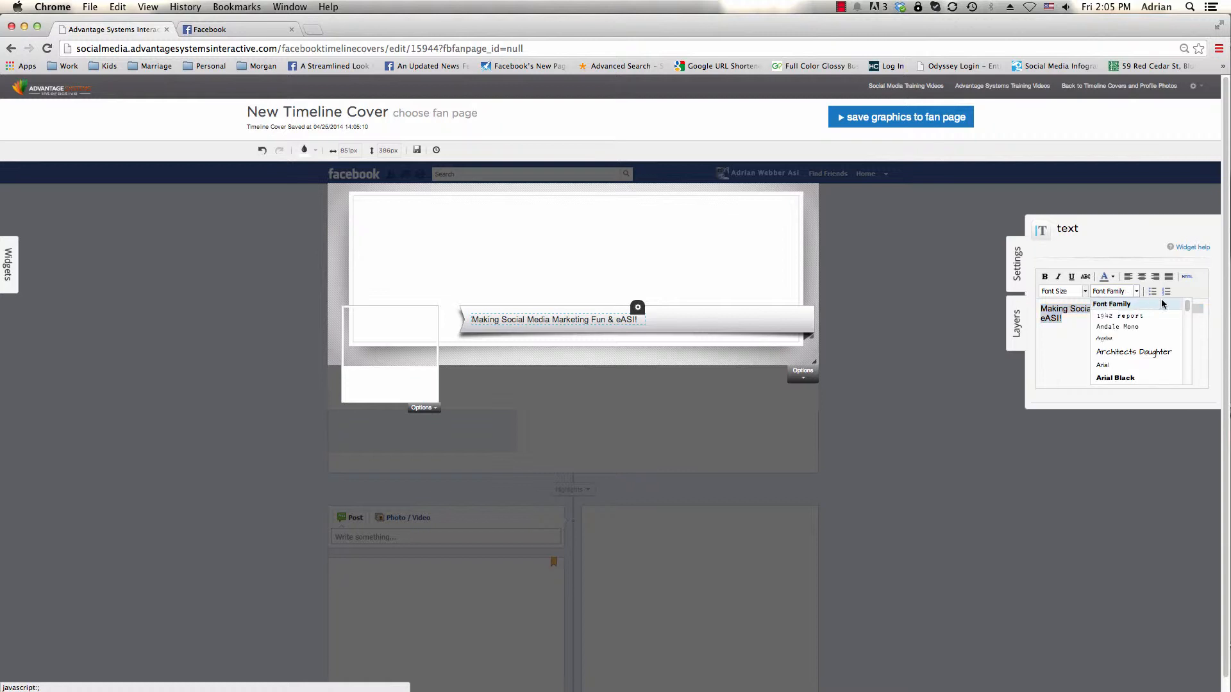
{"action": "left_click_drag", "start_coordinate": [1187, 303], "coordinate": [1185, 367]}
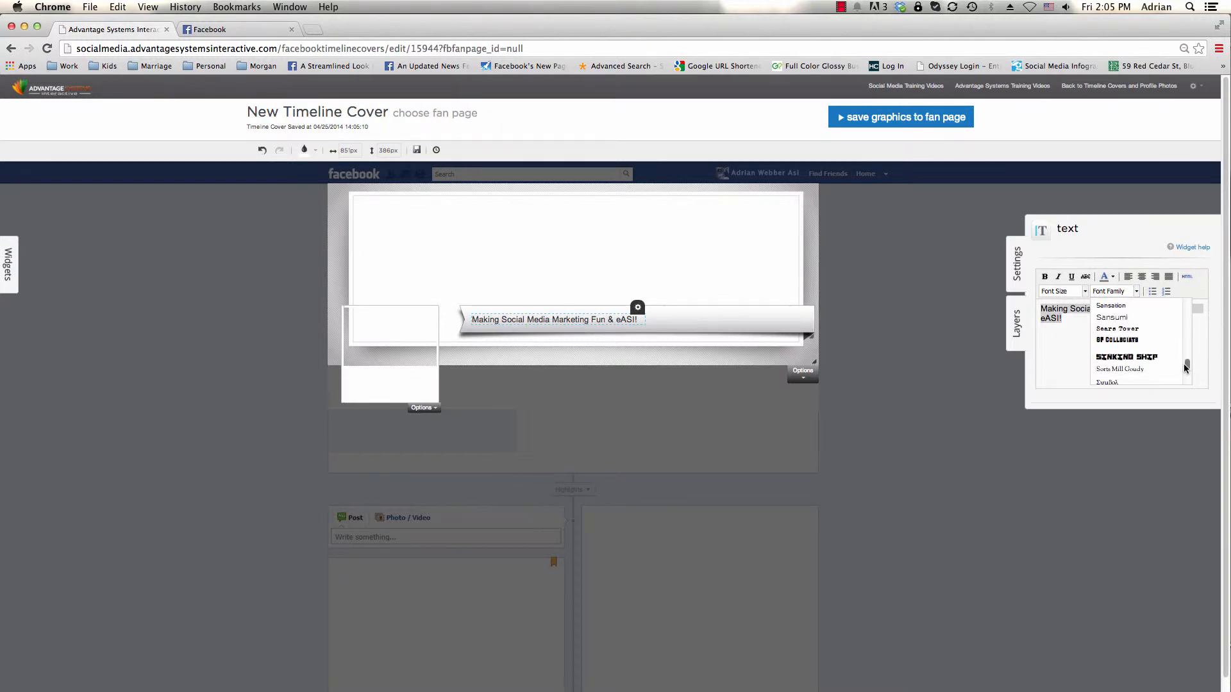
{"action": "left_click", "coordinate": [1136, 306]}
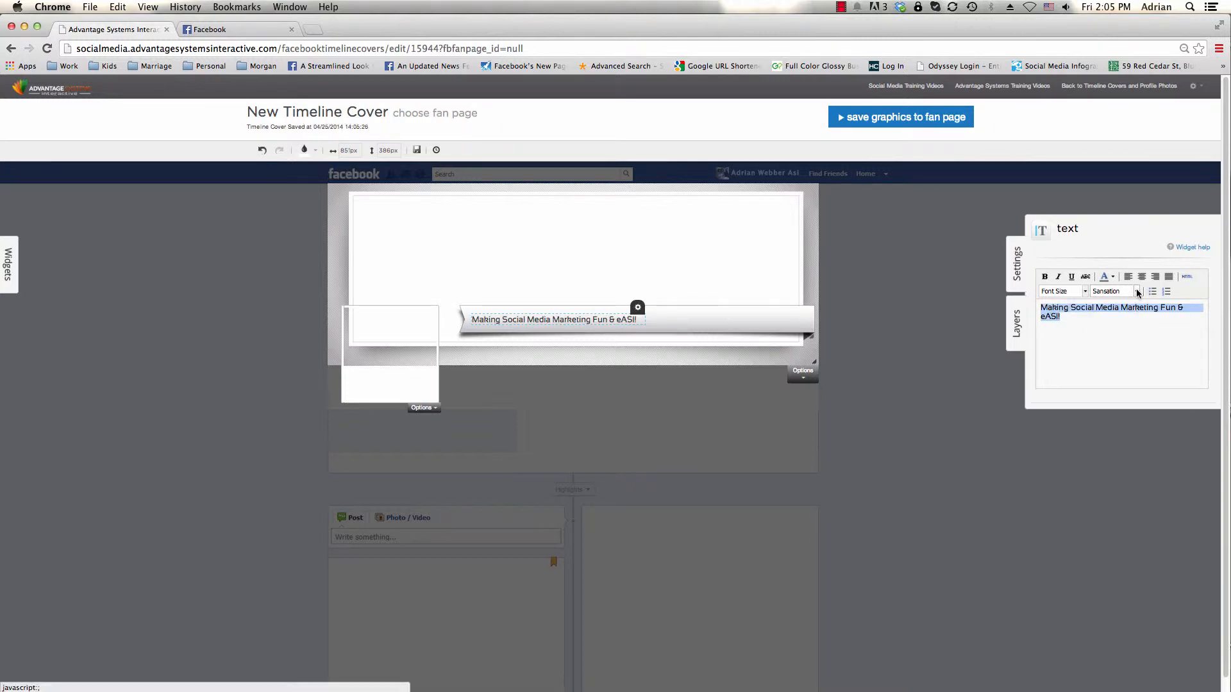
{"action": "left_click", "coordinate": [1138, 293]}
{"action": "left_click", "coordinate": [1136, 318]}
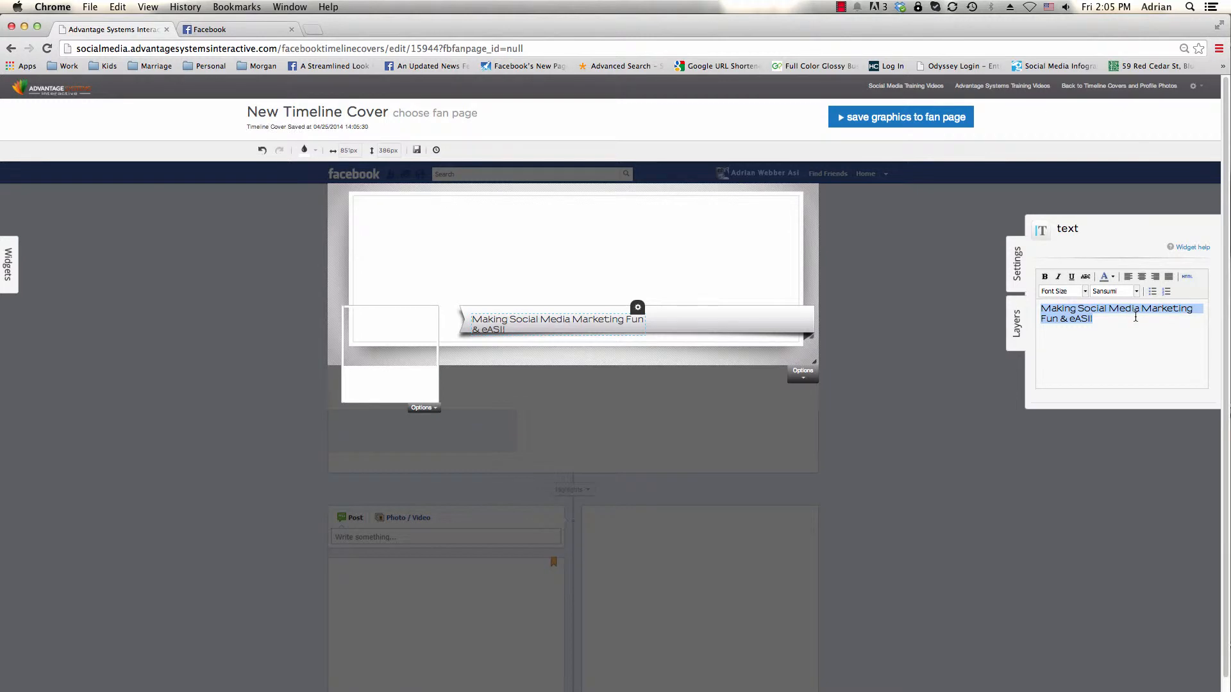
Set the tagline's font size to 18px and widen its text box to the ribbon's right end
{"action": "left_click", "coordinate": [1084, 290]}
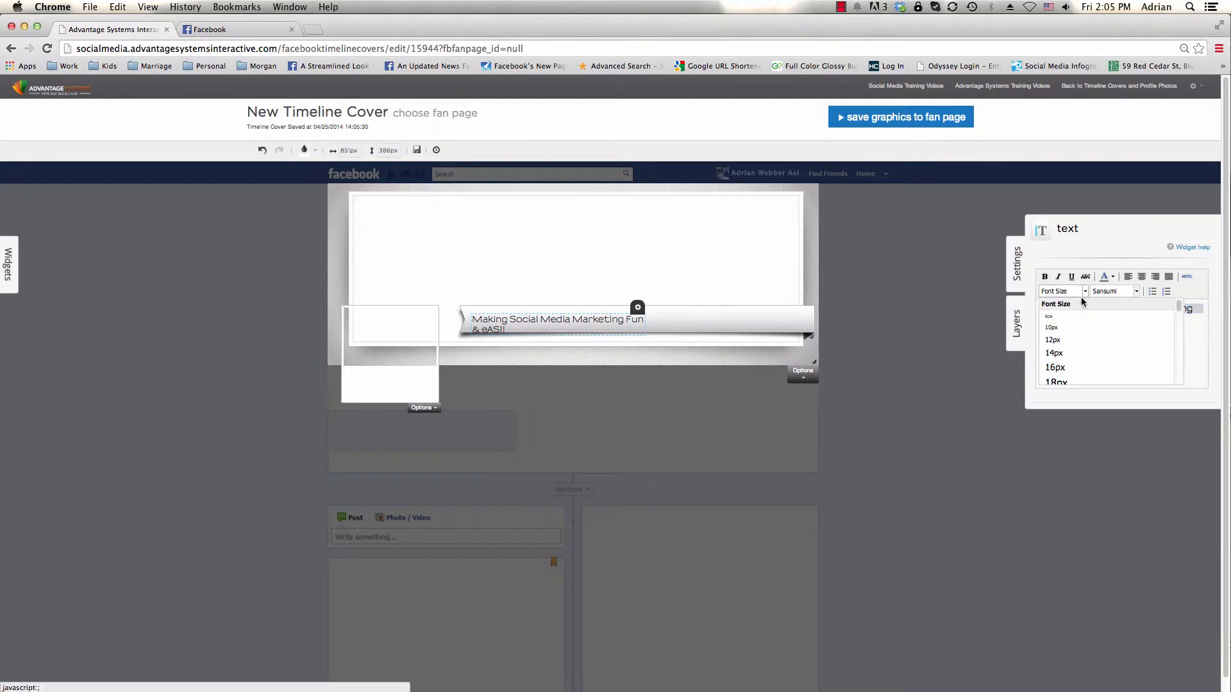
{"action": "left_click", "coordinate": [1091, 378]}
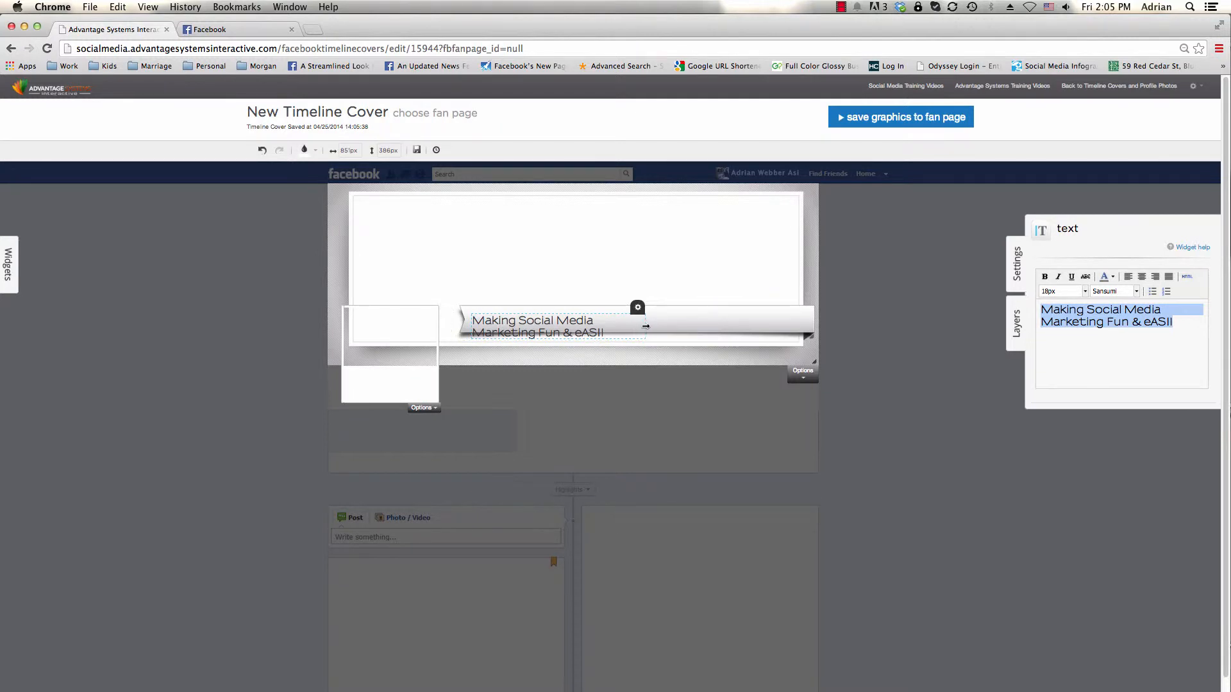
{"action": "left_click_drag", "start_coordinate": [646, 326], "coordinate": [809, 324]}
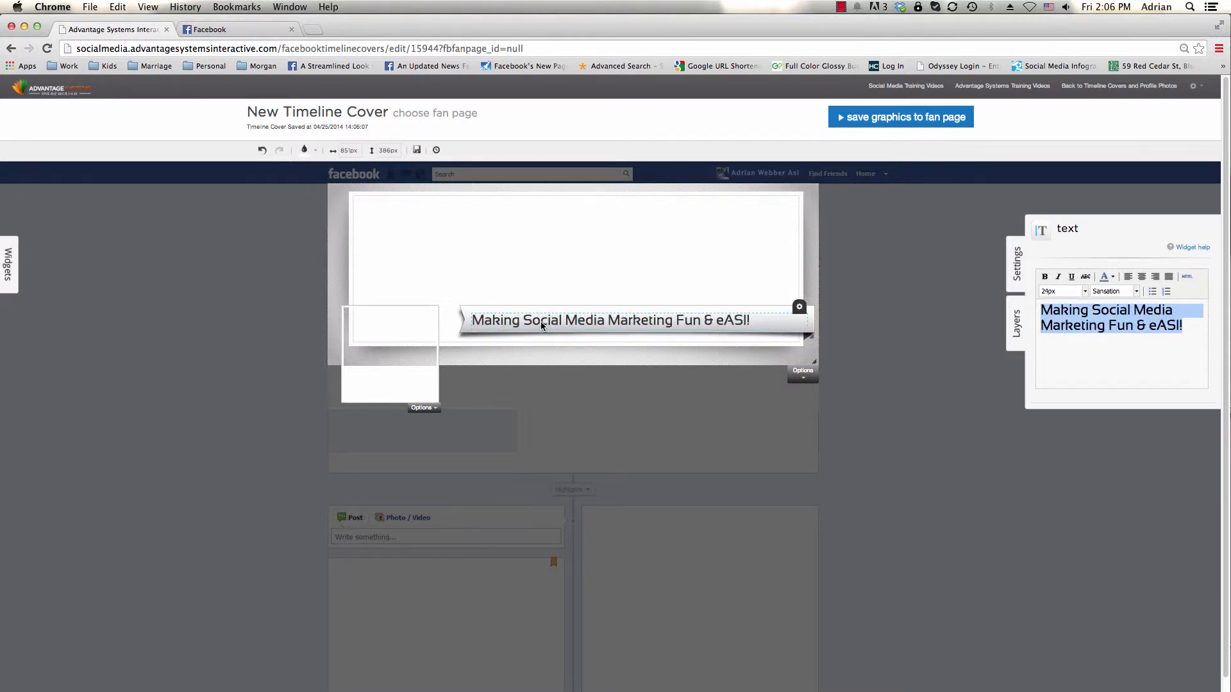
Narrow the tagline's text box to fit its text and place it on the ribbon near its right end
{"action": "left_click_drag", "start_coordinate": [571, 320], "coordinate": [705, 310]}
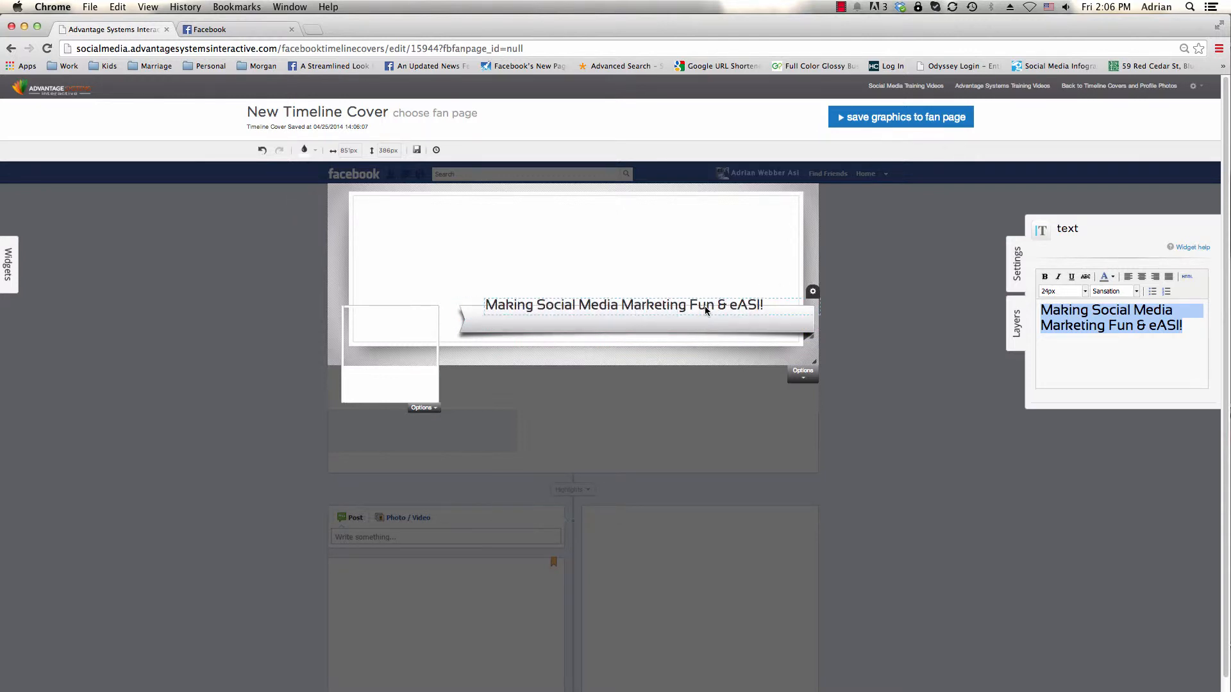
{"action": "left_click", "coordinate": [825, 306]}
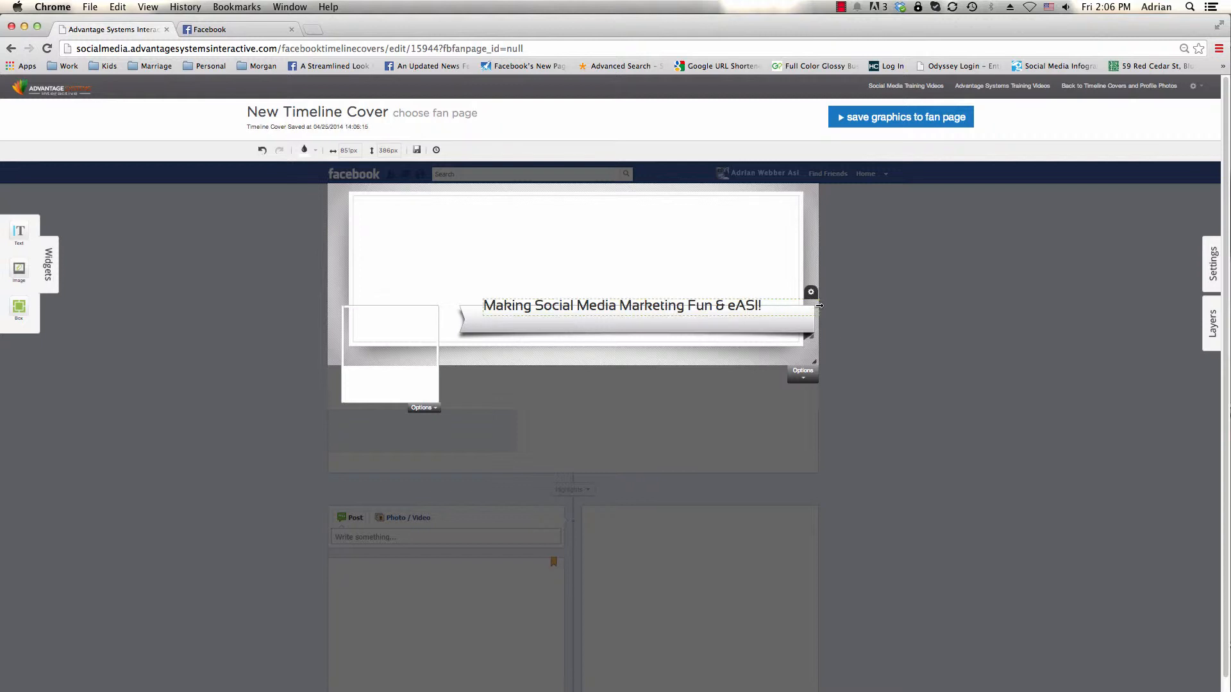
{"action": "left_click_drag", "start_coordinate": [819, 305], "coordinate": [765, 306]}
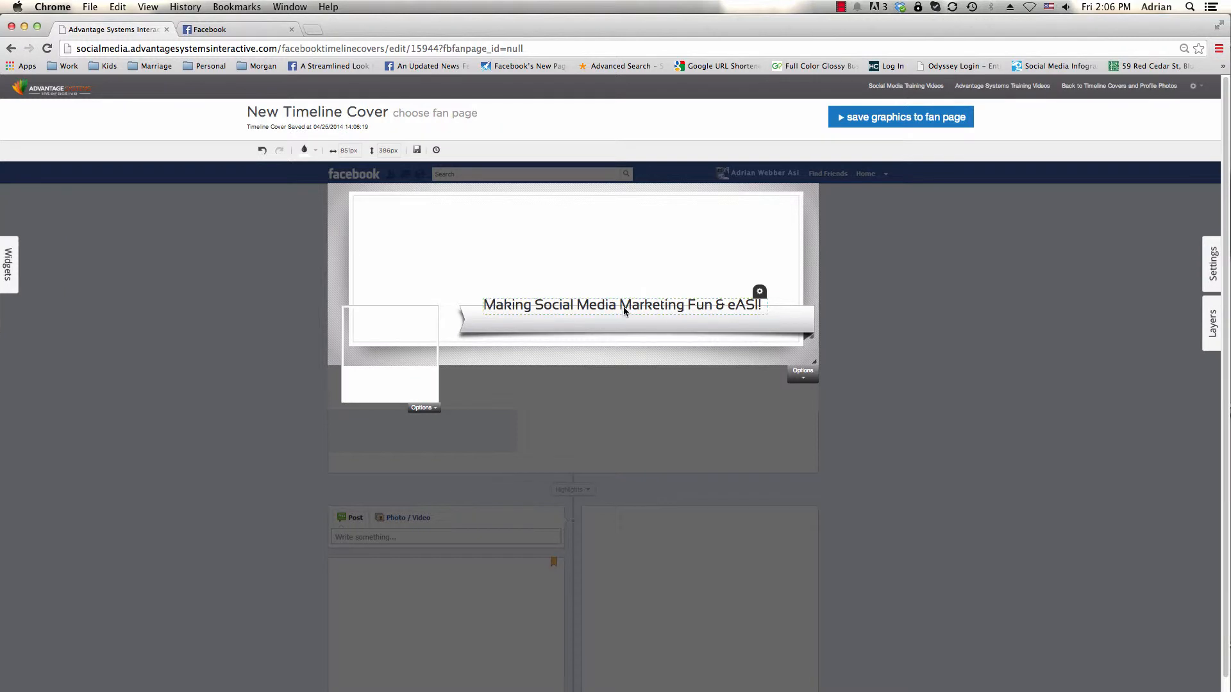
{"action": "left_click_drag", "start_coordinate": [594, 309], "coordinate": [637, 321]}
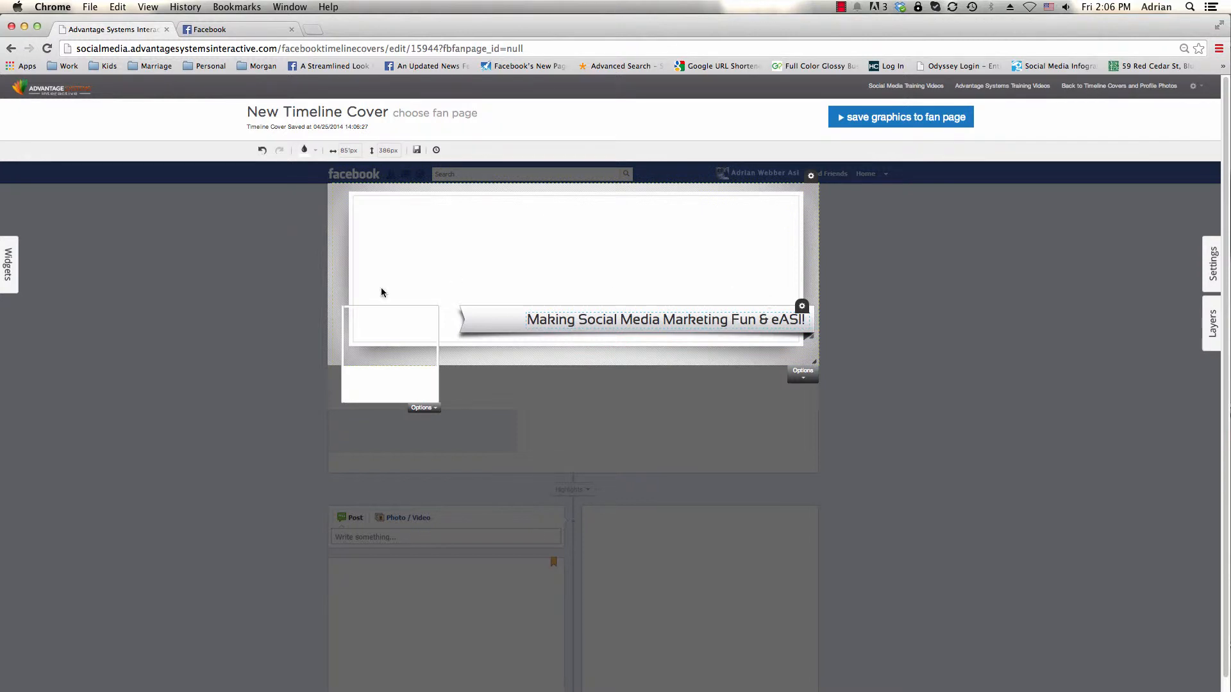
Insert the Advantage Systems Interactive logo from your images as an image widget on the cover
{"action": "left_click", "coordinate": [9, 277]}
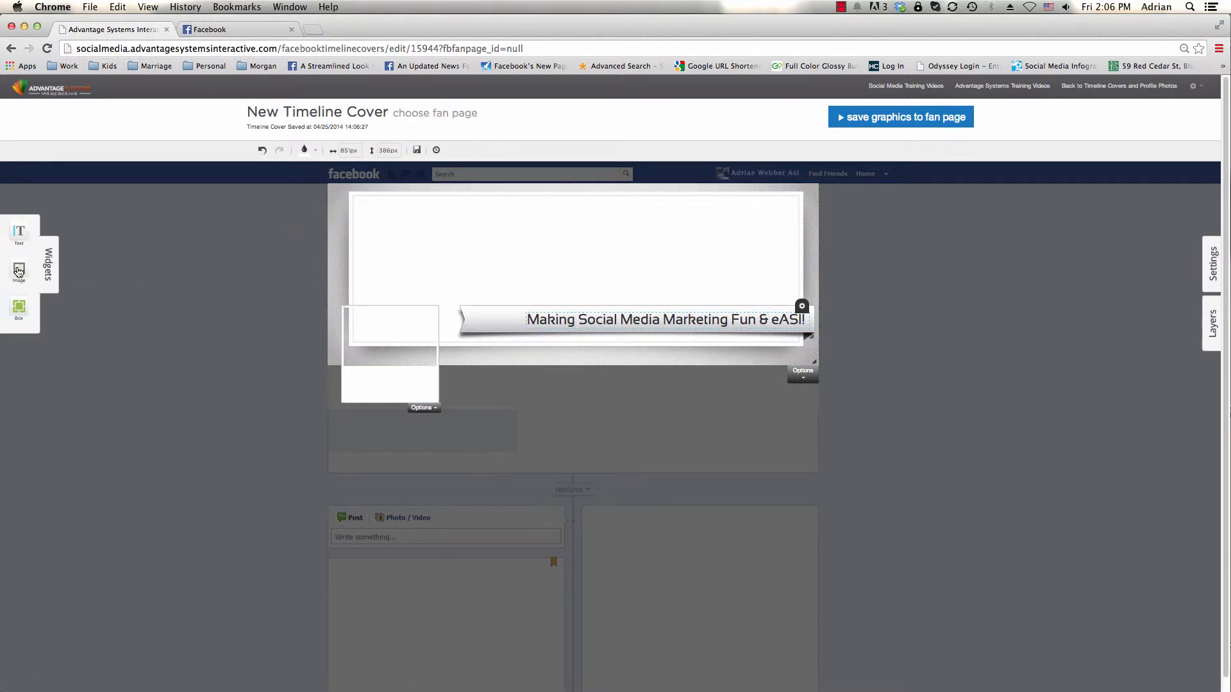
{"action": "left_click", "coordinate": [19, 272]}
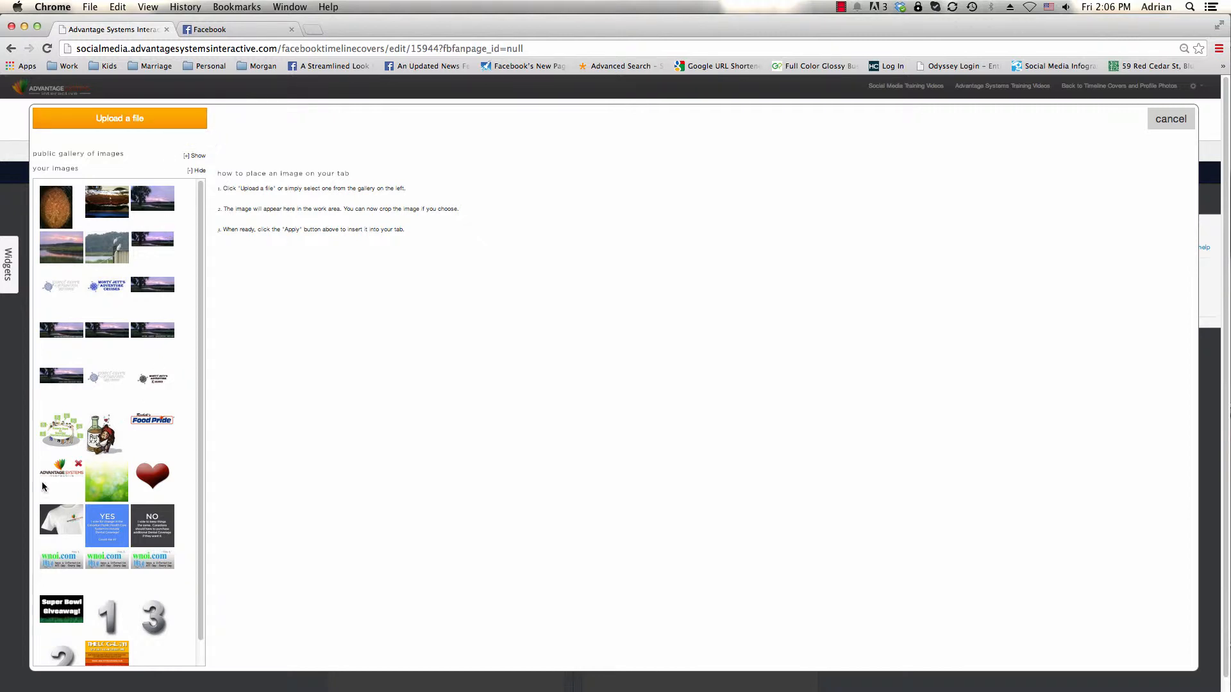
{"action": "left_click", "coordinate": [61, 477]}
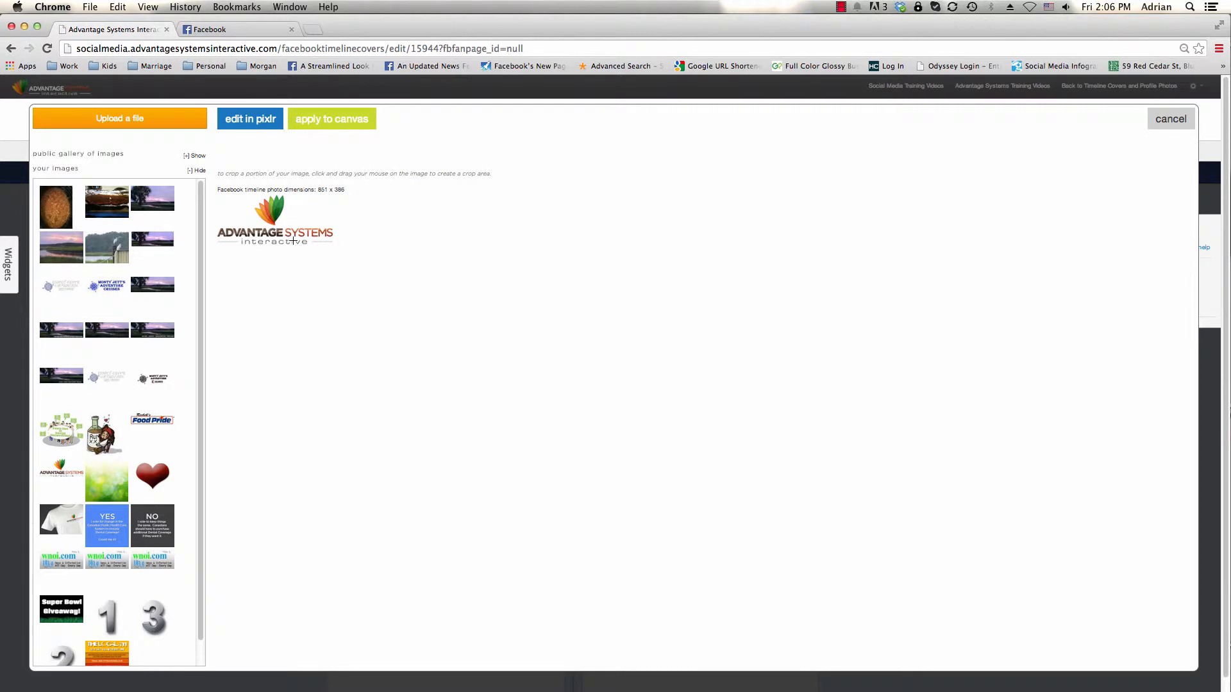
{"action": "left_click", "coordinate": [364, 126]}
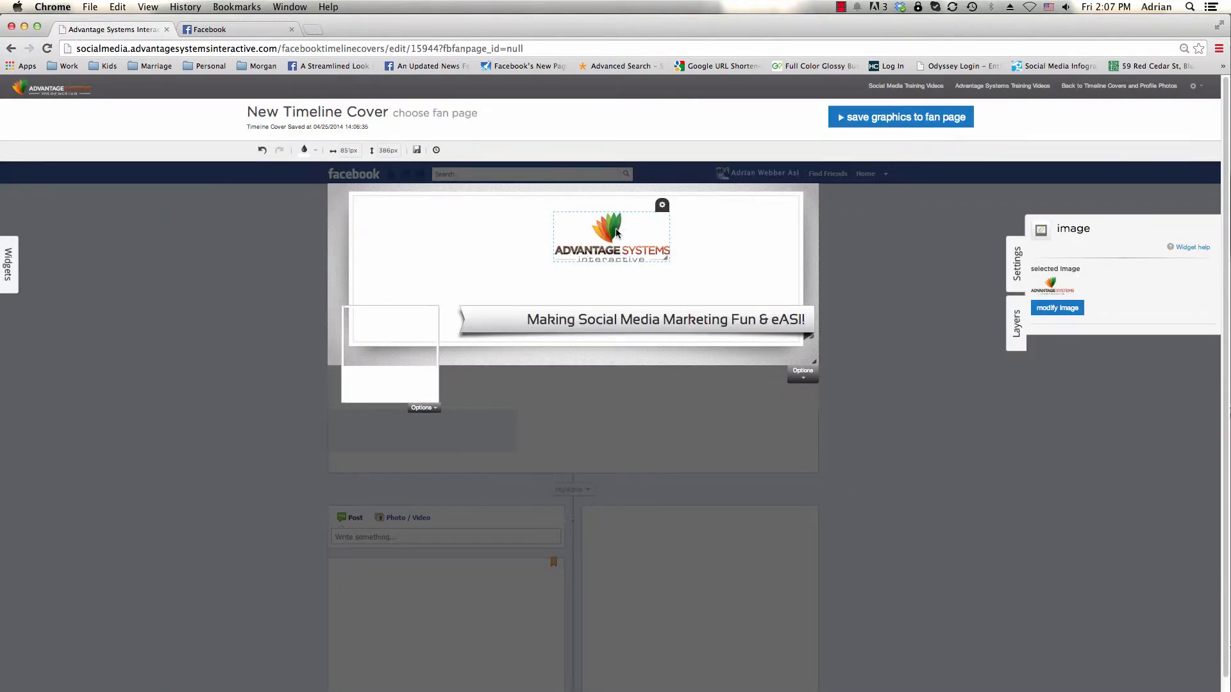
Move the logo into the profile picture square and resize it to nearly the square's width
{"action": "left_click_drag", "start_coordinate": [543, 262], "coordinate": [389, 350]}
{"action": "key", "text": "Up"}
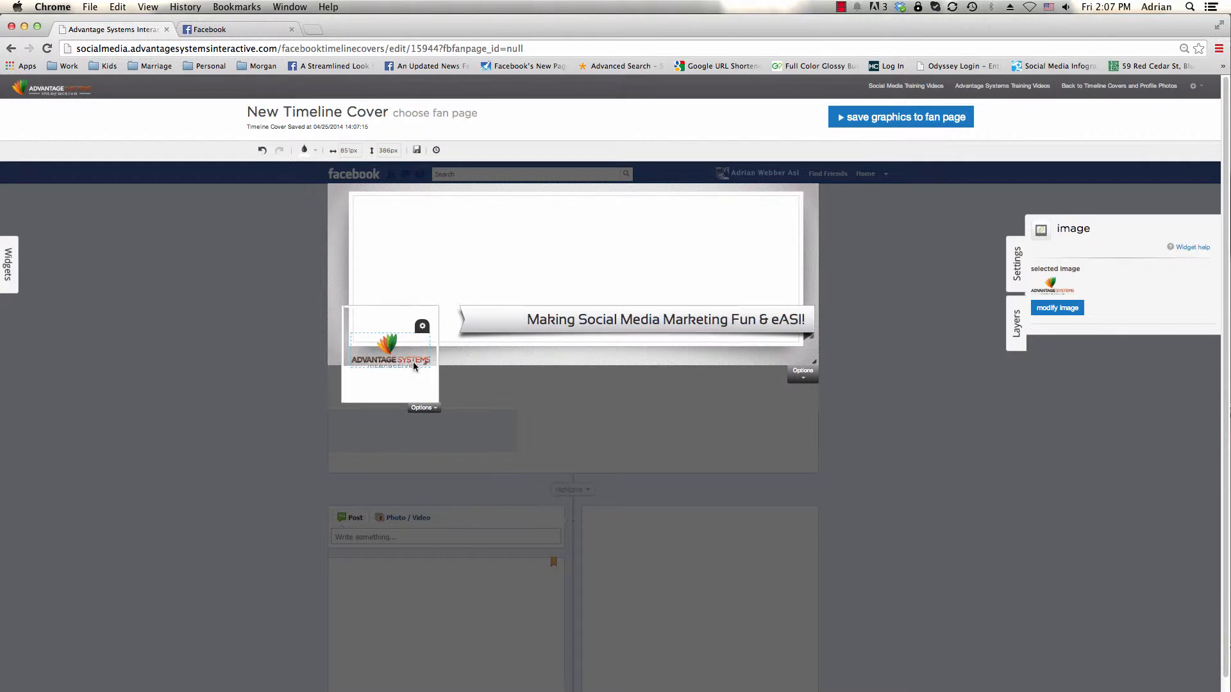
{"action": "left_click_drag", "start_coordinate": [427, 365], "coordinate": [401, 359]}
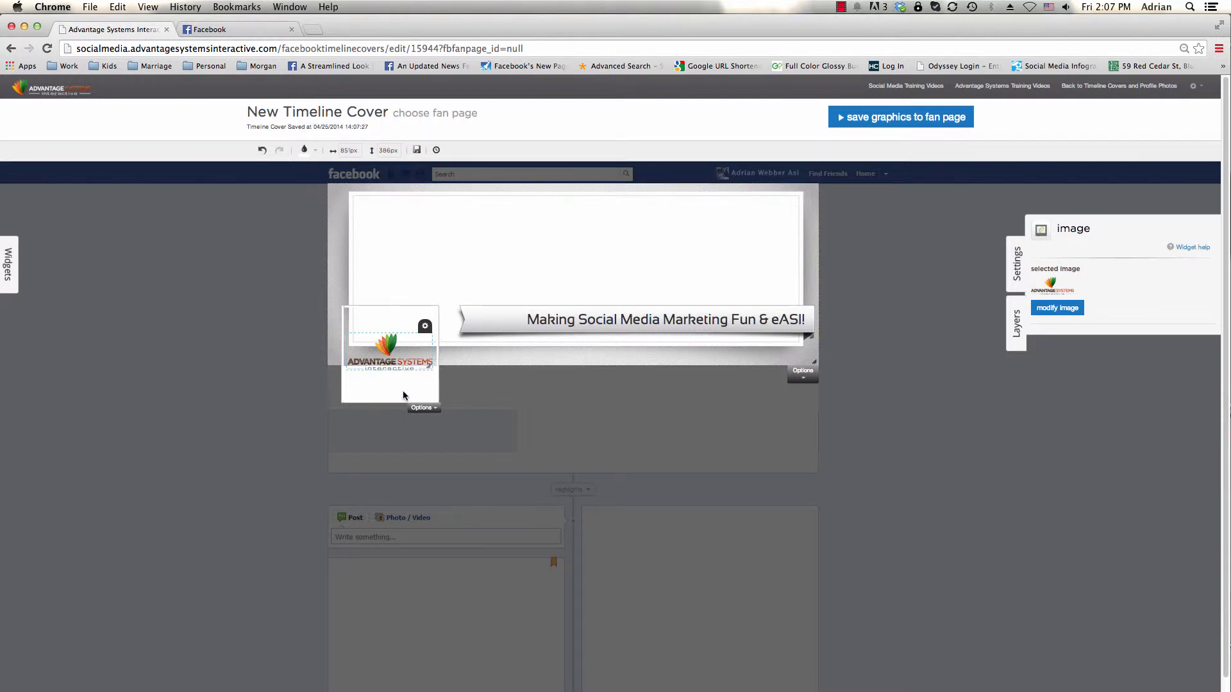
Add a box widget and place it inside the white frame, just above the profile picture square
{"action": "left_click", "coordinate": [12, 273]}
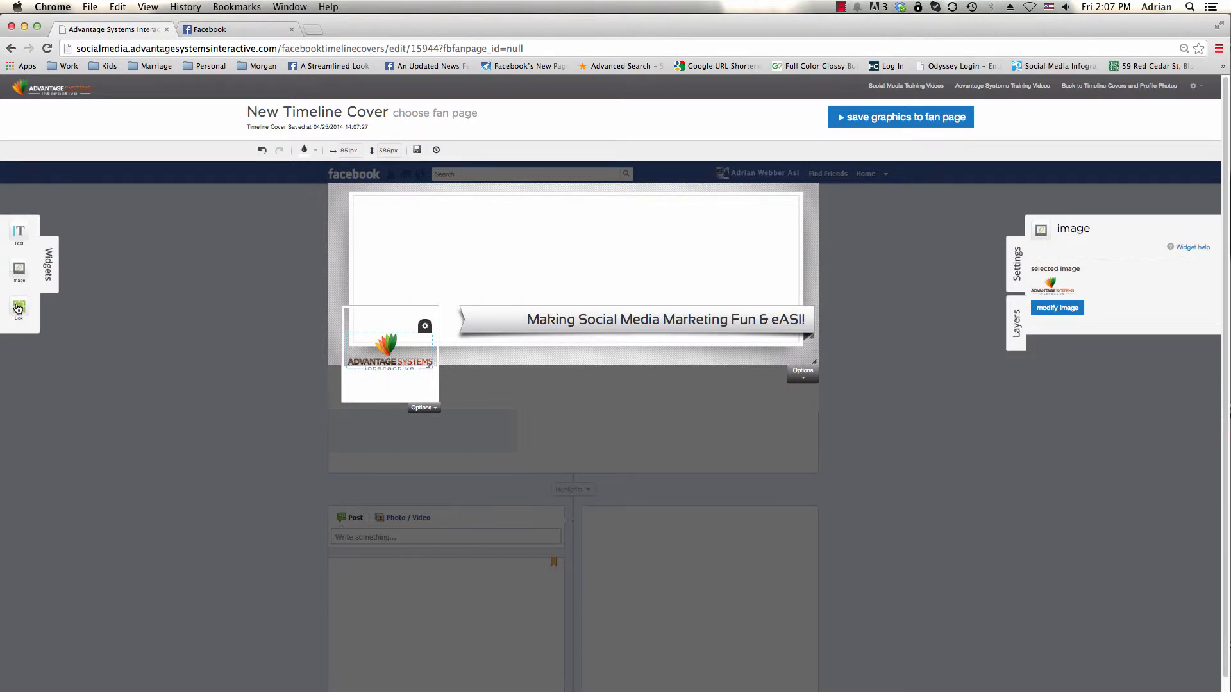
{"action": "left_click", "coordinate": [19, 309]}
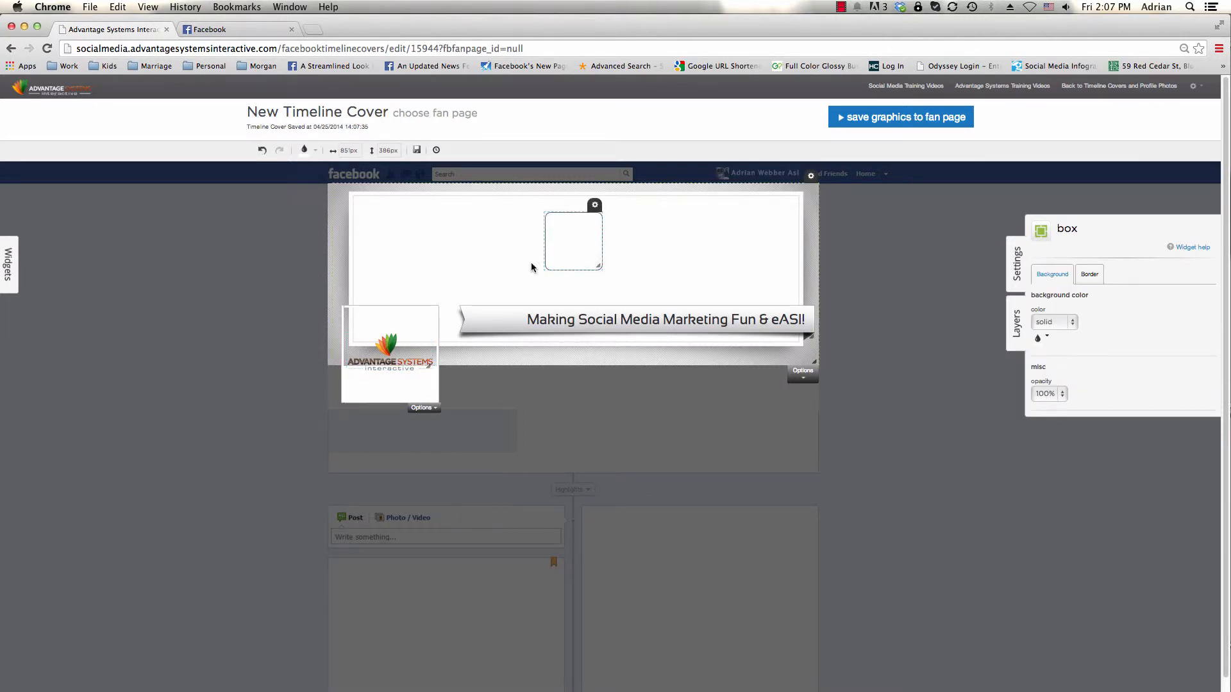
{"action": "left_click_drag", "start_coordinate": [583, 244], "coordinate": [440, 258]}
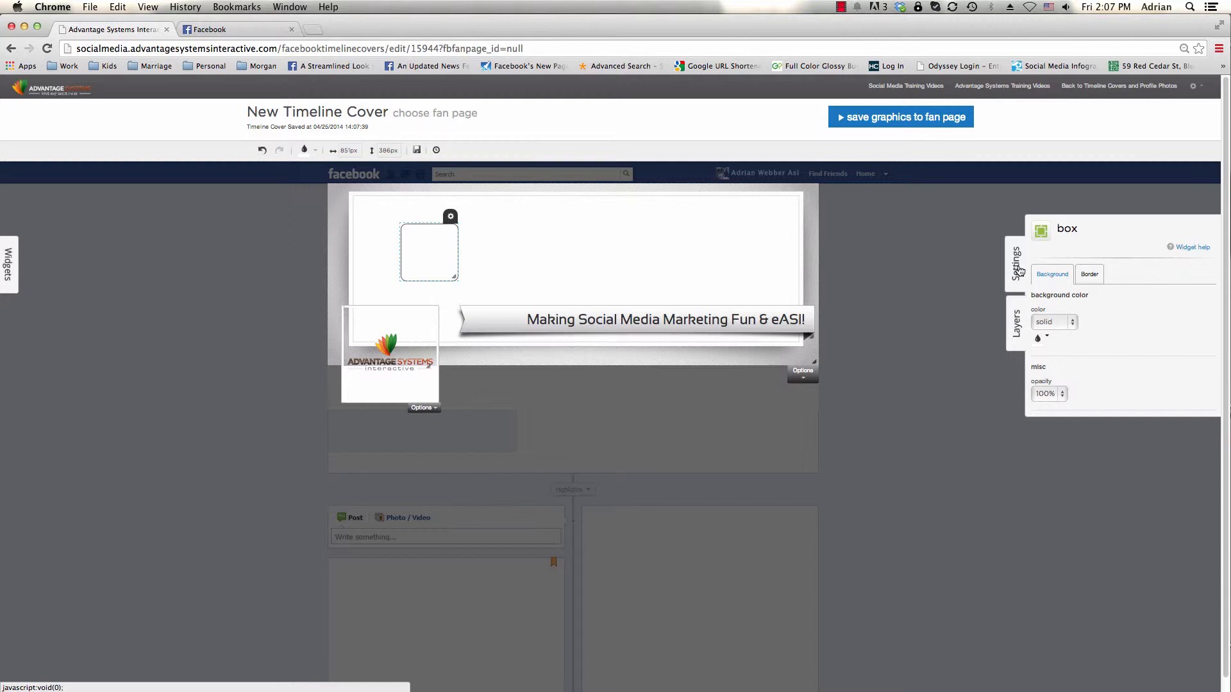
Set the box's rounded corners to 0px and its border thickness to 0
{"action": "left_click", "coordinate": [1089, 284]}
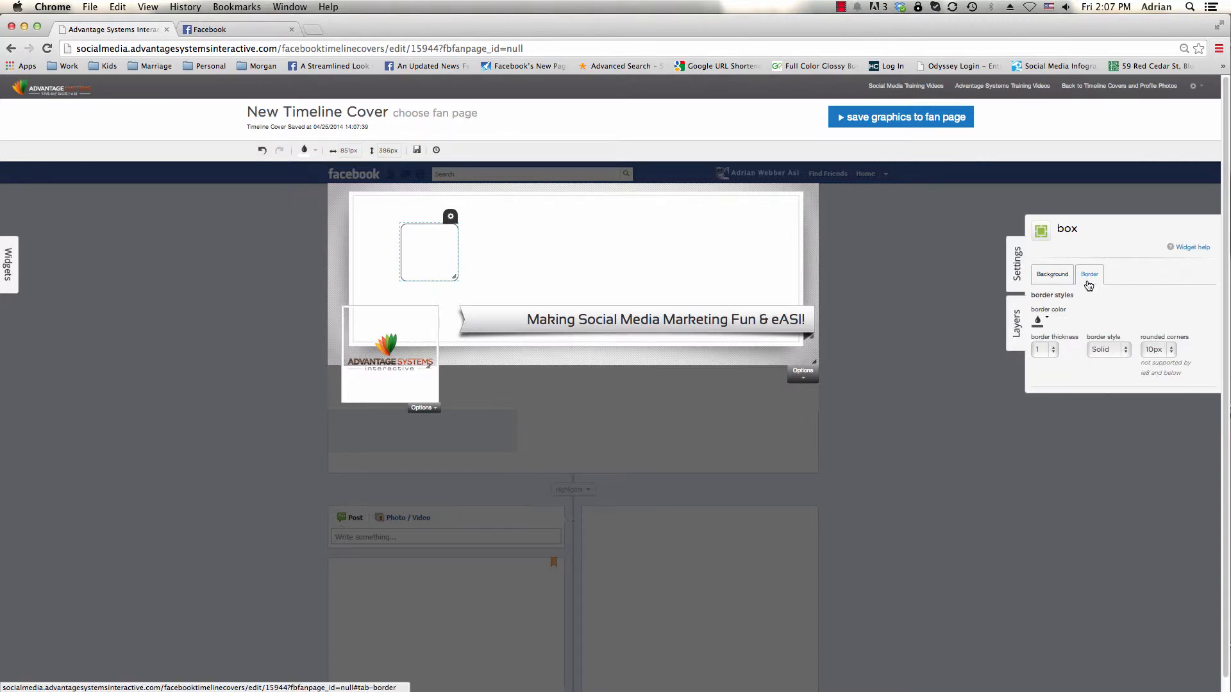
{"action": "left_click", "coordinate": [1173, 354]}
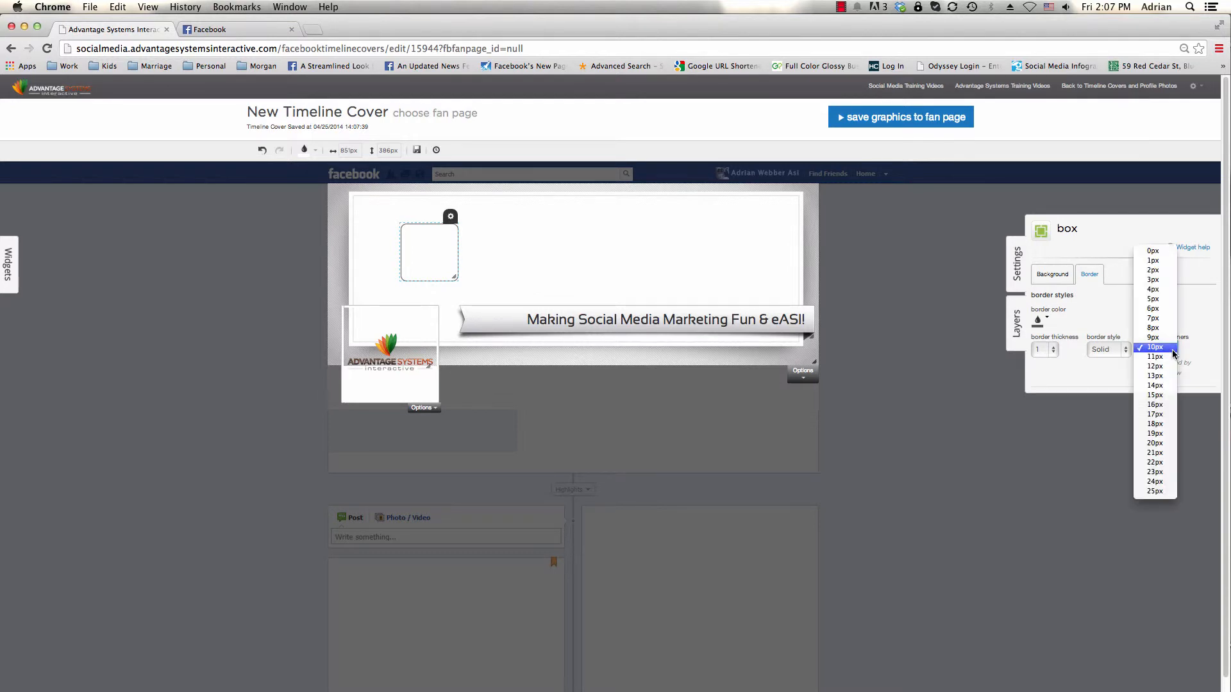
{"action": "left_click", "coordinate": [1153, 251]}
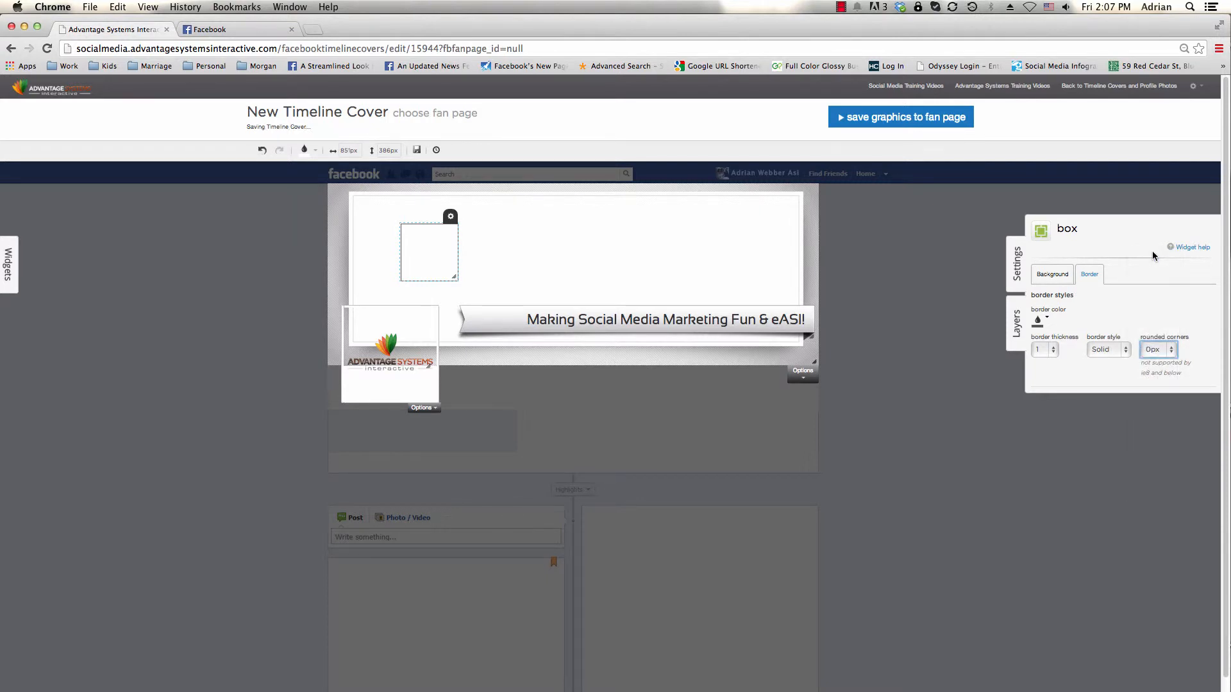
{"action": "left_click", "coordinate": [1054, 352]}
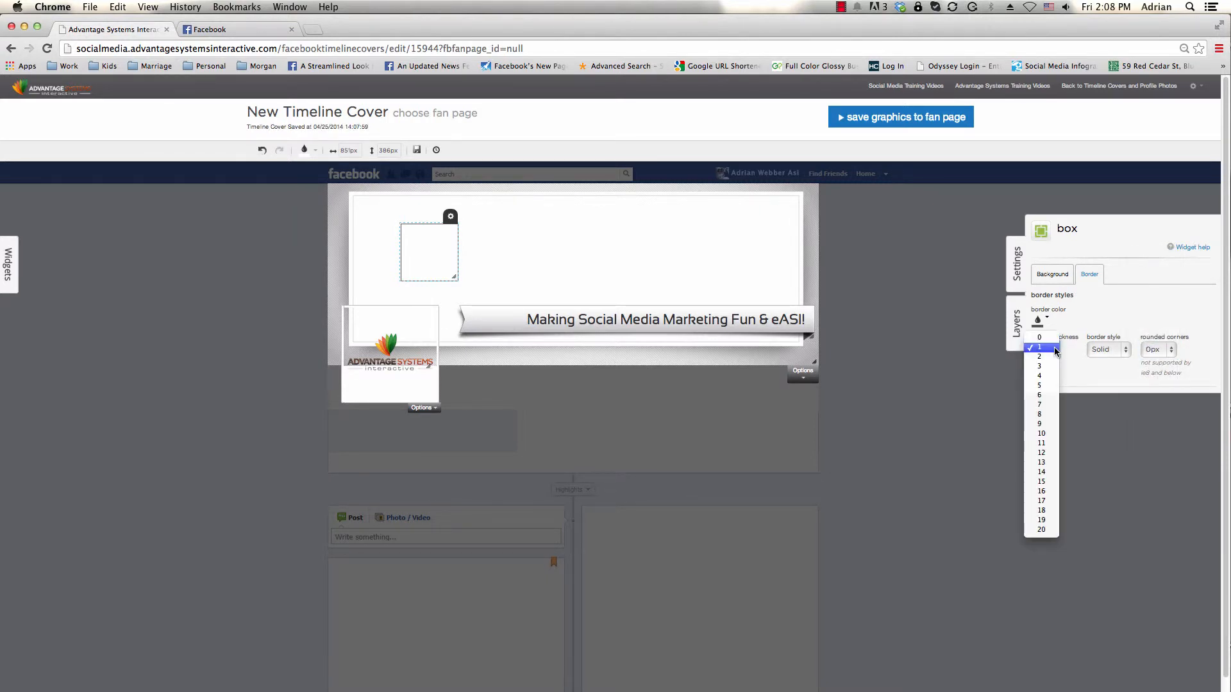
{"action": "left_click", "coordinate": [1040, 341]}
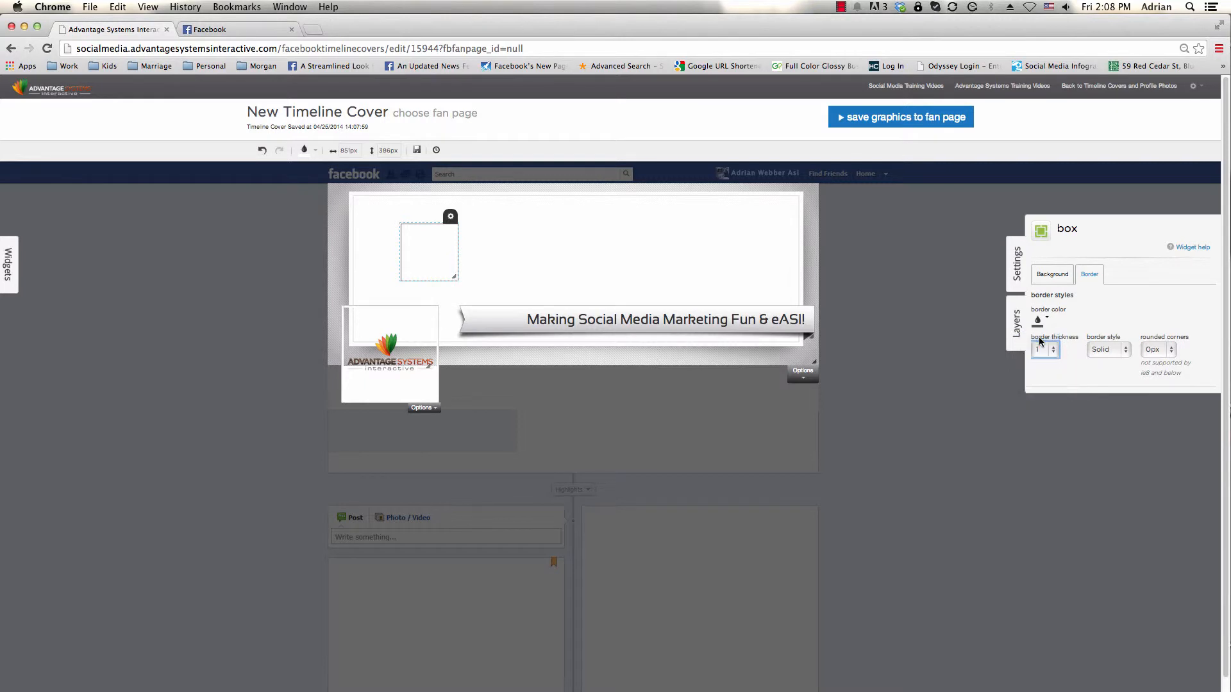
Fit the box over the whole profile picture square, send it backward behind the logo, and view the layer order
{"action": "left_click_drag", "start_coordinate": [433, 245], "coordinate": [378, 331]}
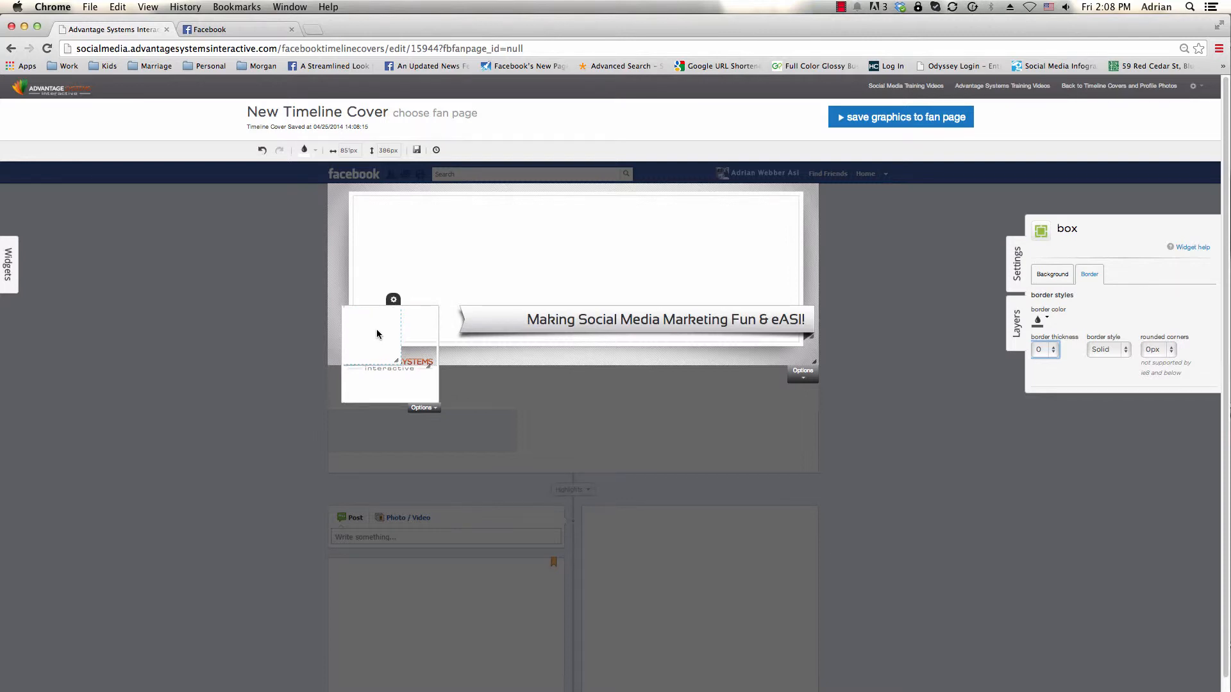
{"action": "left_click_drag", "start_coordinate": [396, 361], "coordinate": [430, 398]}
{"action": "left_click", "coordinate": [429, 302]}
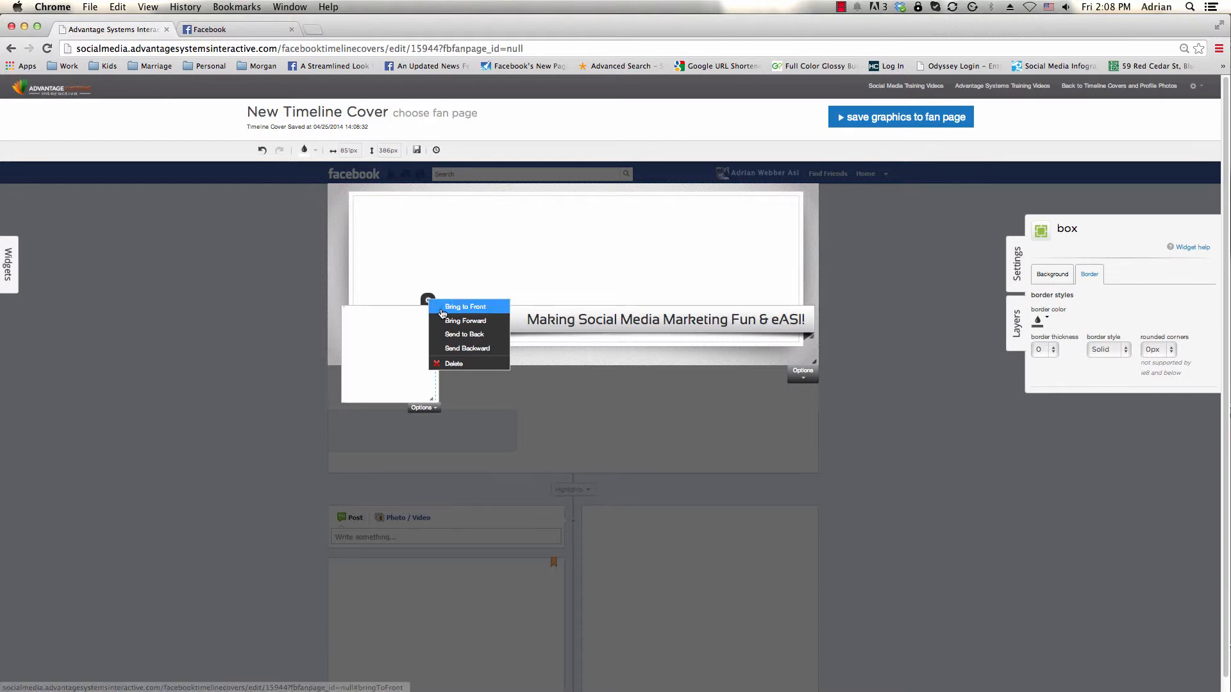
{"action": "left_click", "coordinate": [487, 351]}
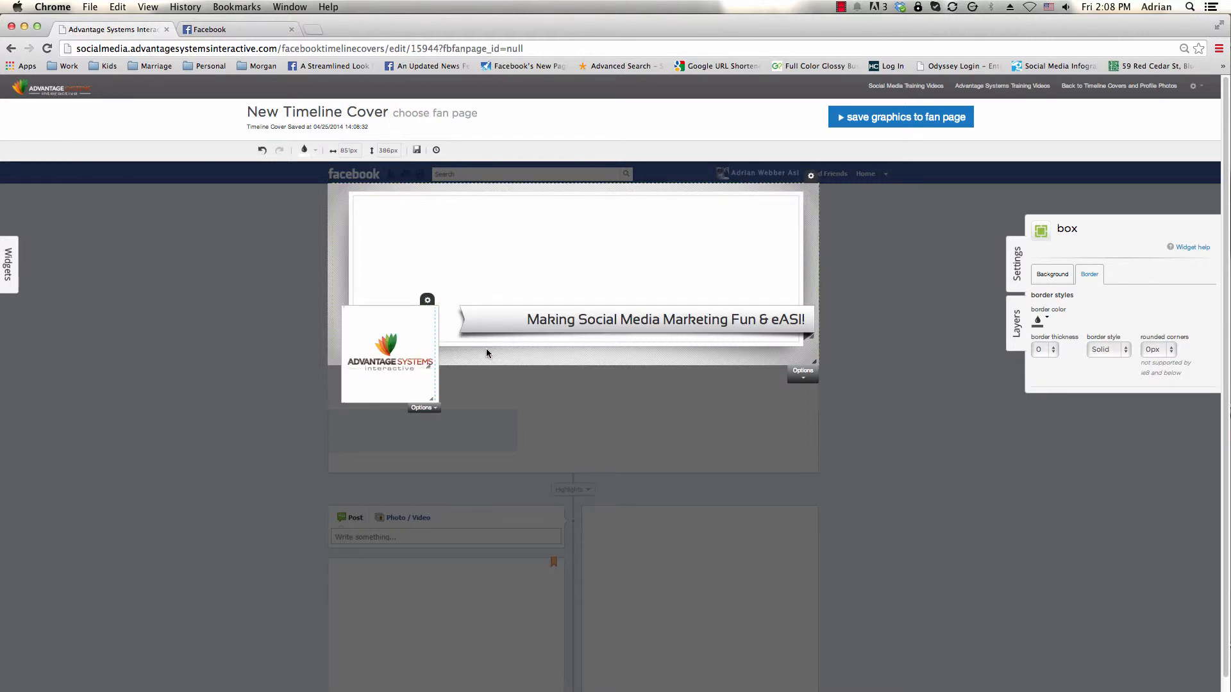
{"action": "left_click", "coordinate": [1018, 325]}
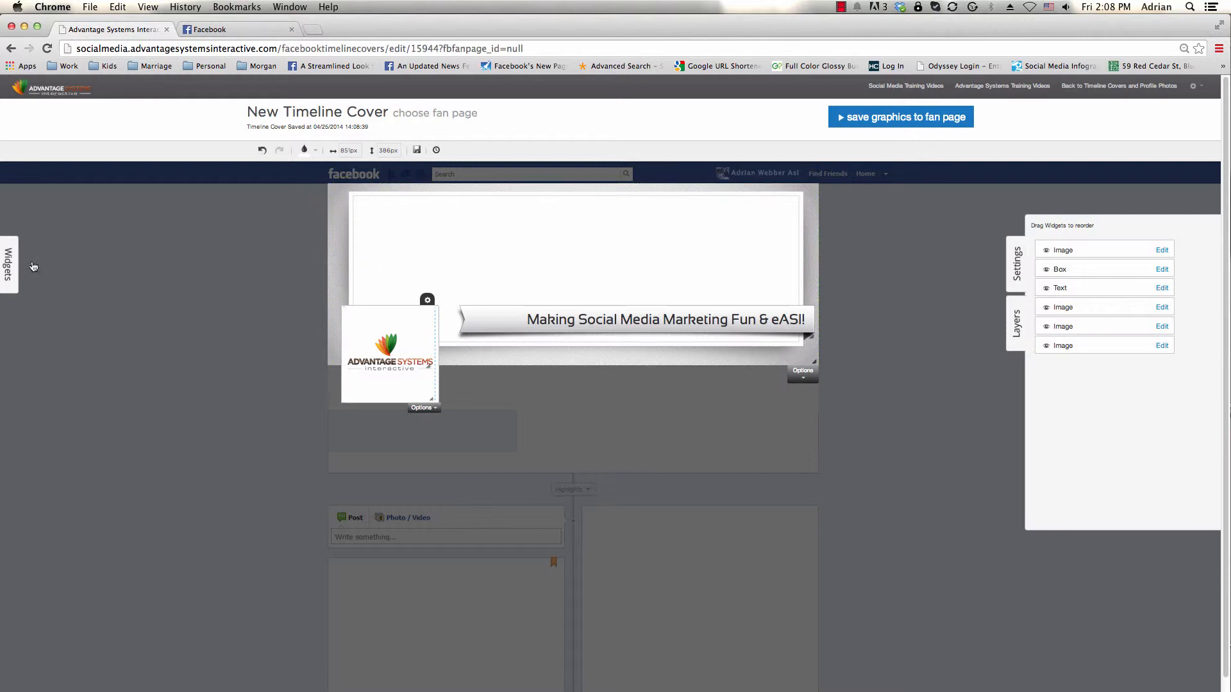
Insert the "Every Age is Social Networking!" picture from your images as an image widget
{"action": "left_click", "coordinate": [10, 273]}
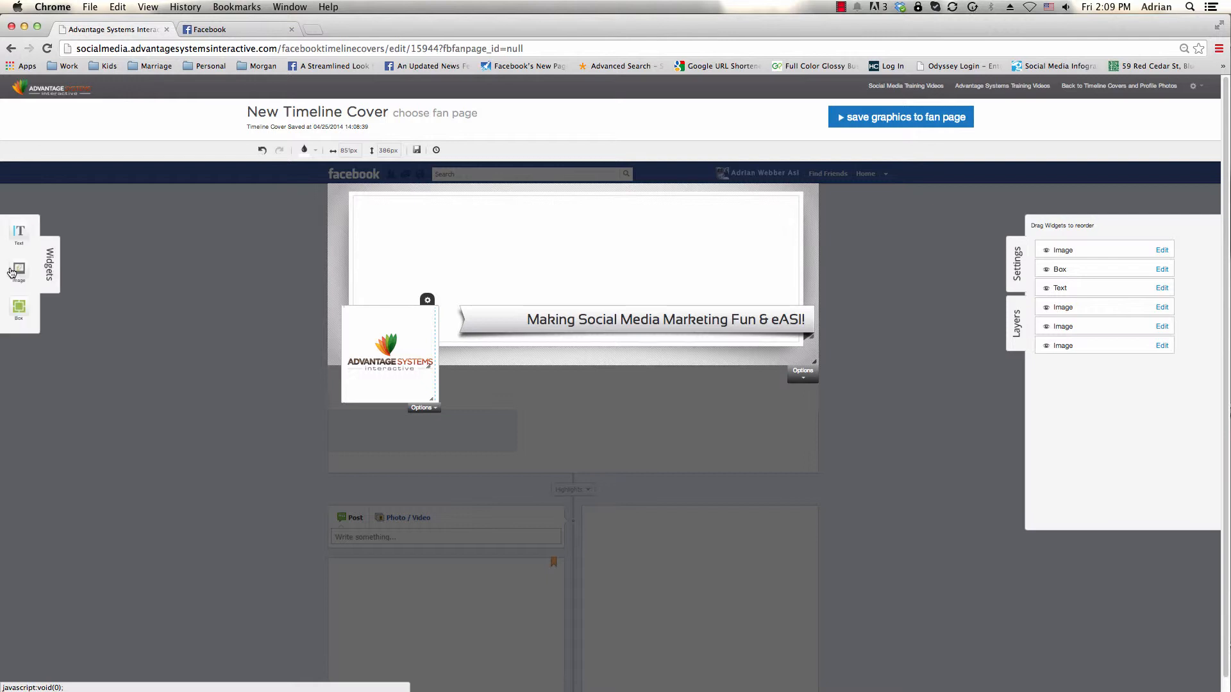
{"action": "left_click", "coordinate": [18, 274]}
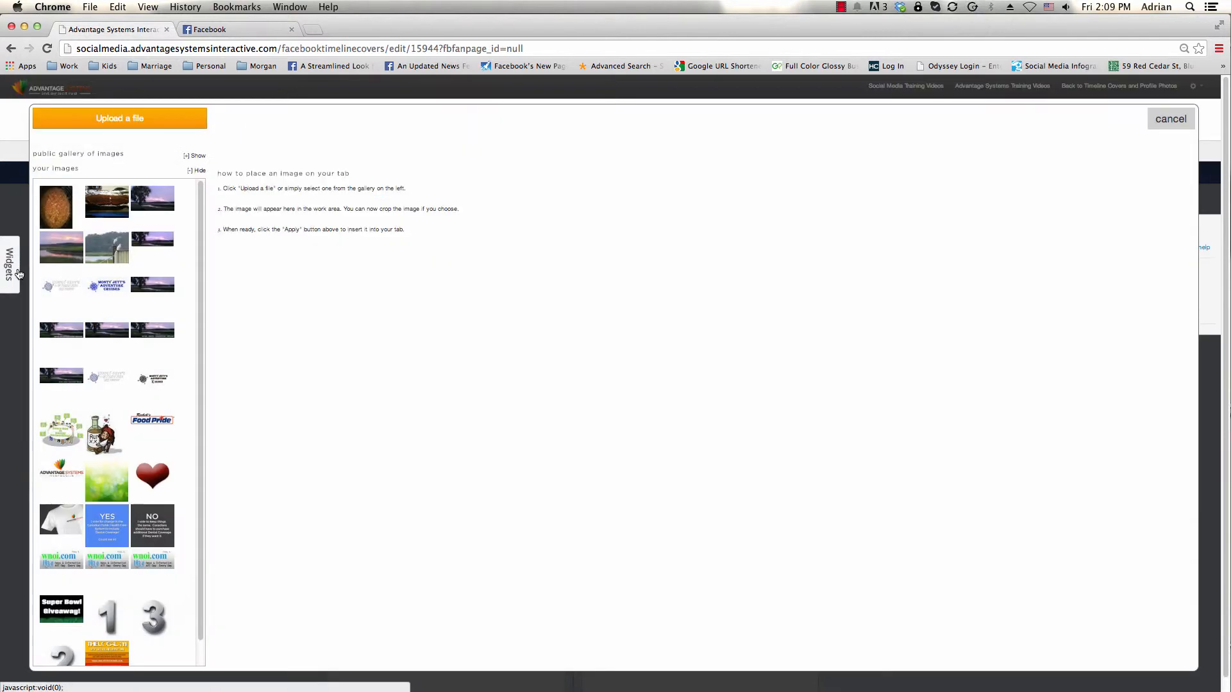
{"action": "left_click", "coordinate": [64, 439]}
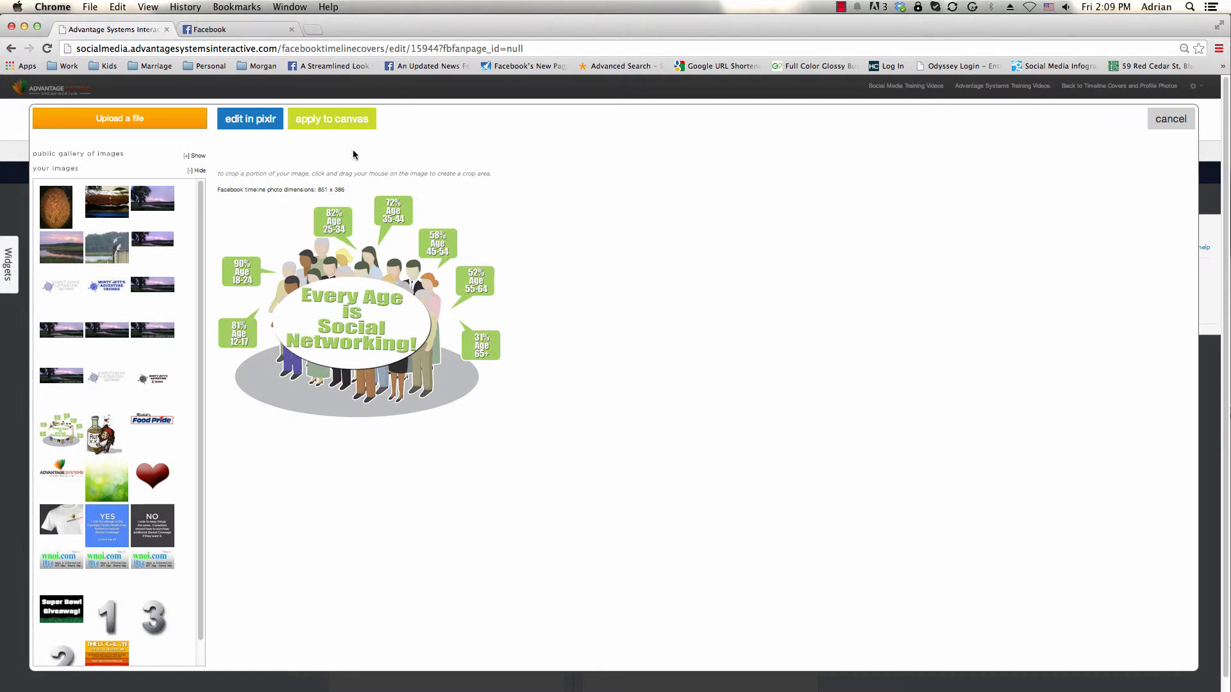
{"action": "left_click", "coordinate": [337, 120]}
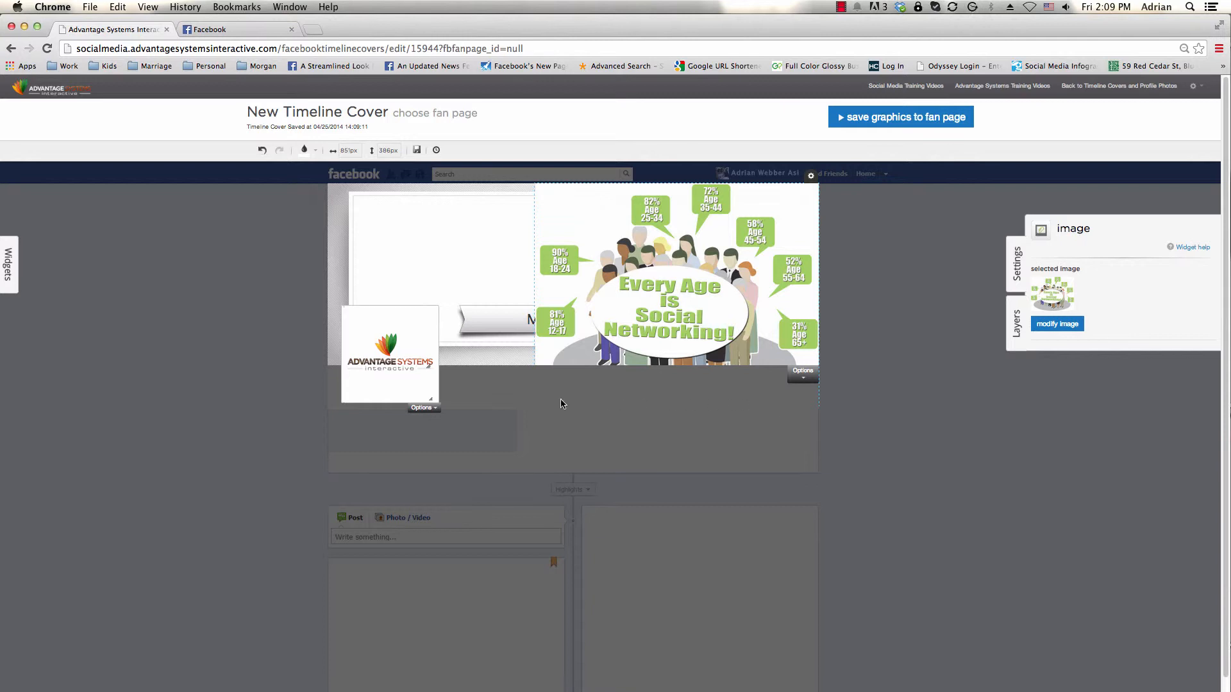
Shrink the "Every Age is Social Networking!" picture to about half size and place it above the logo, overlapping the ribbon's start
{"action": "left_click_drag", "start_coordinate": [766, 302], "coordinate": [705, 299]}
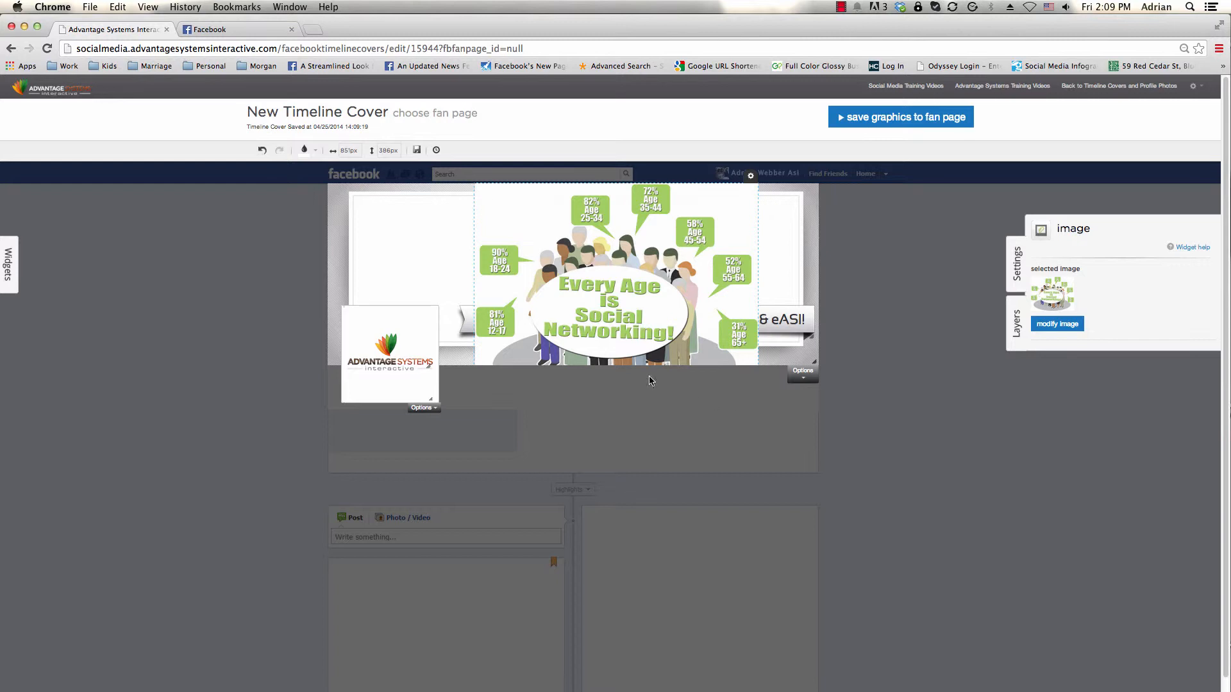
{"action": "left_click_drag", "start_coordinate": [511, 321], "coordinate": [637, 313]}
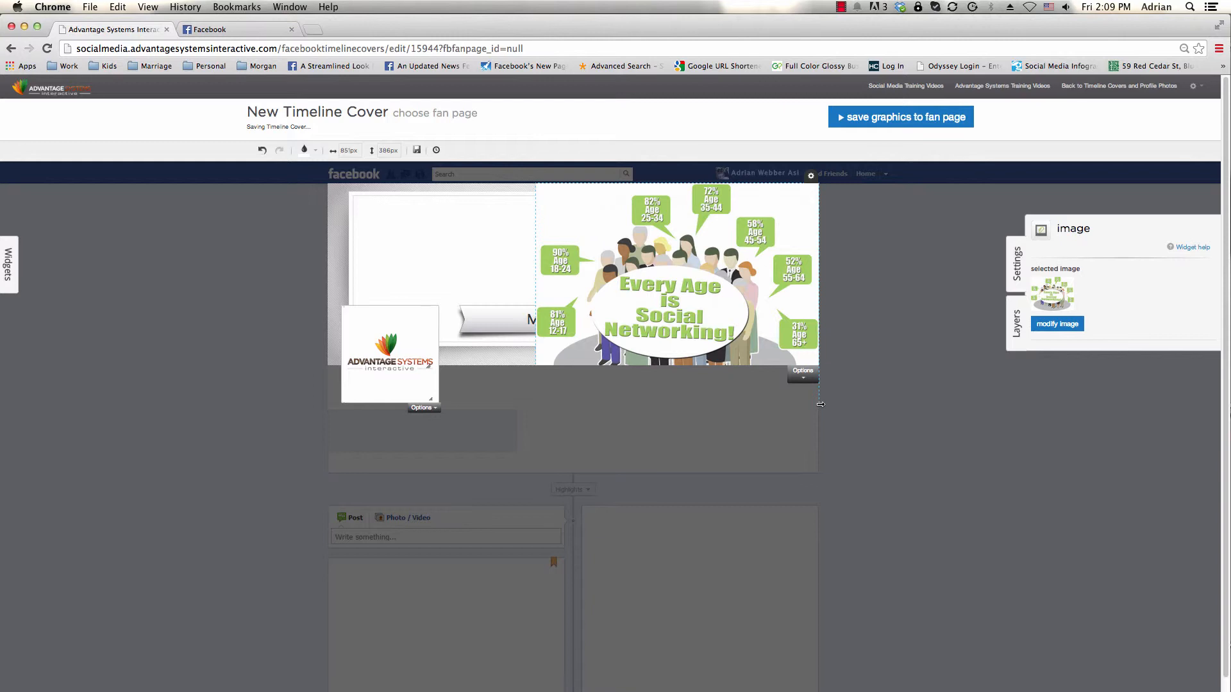
{"action": "left_click_drag", "start_coordinate": [820, 405], "coordinate": [697, 334]}
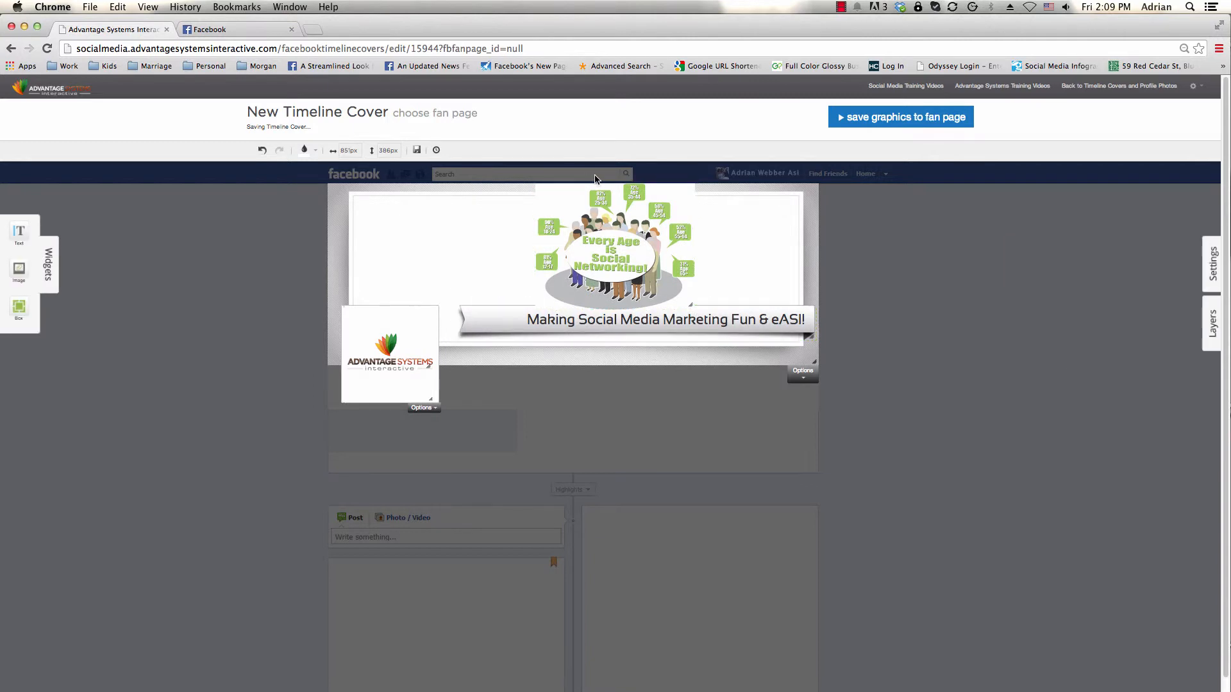
{"action": "left_click_drag", "start_coordinate": [626, 224], "coordinate": [461, 241]}
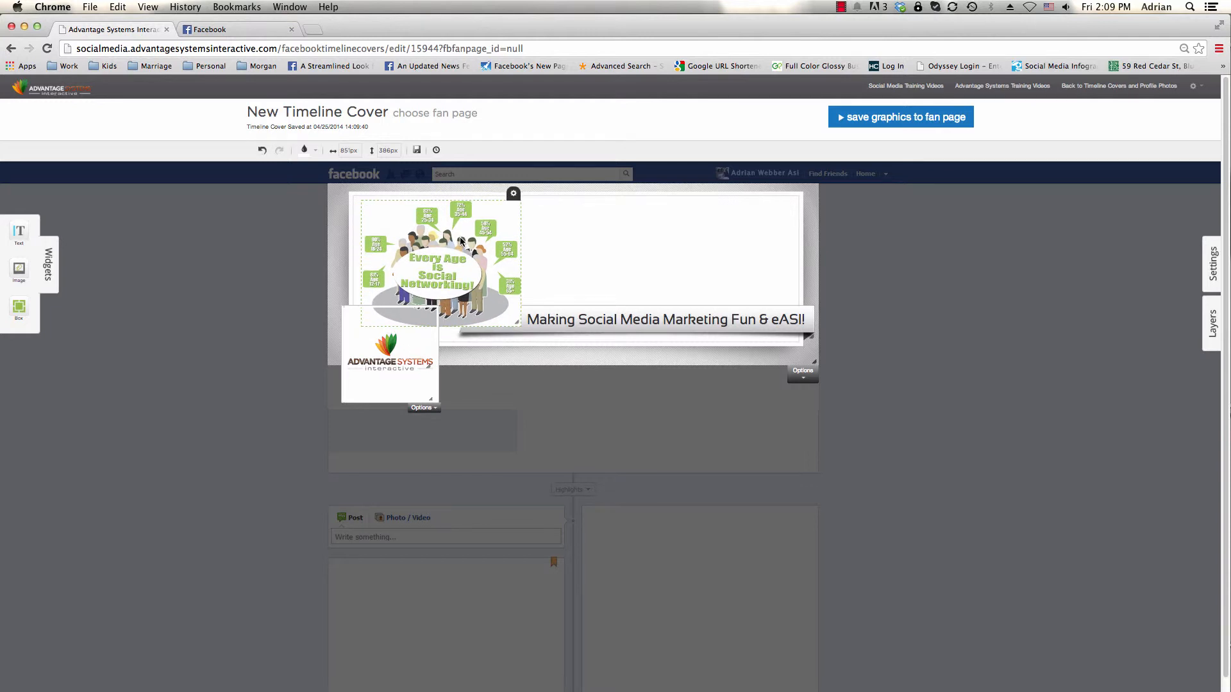
Send the "Every Age is Social Networking!" picture backward until it sits behind the ribbon, and nudge it slightly up and left
{"action": "left_click", "coordinate": [513, 195]}
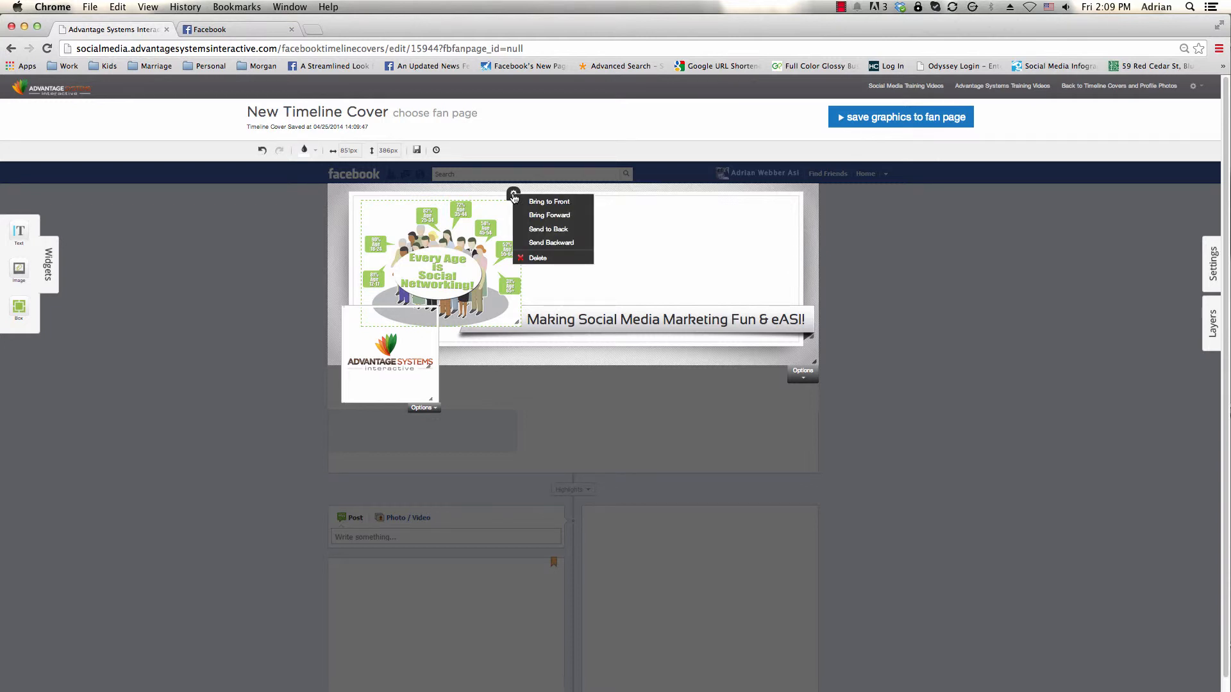
{"action": "left_click", "coordinate": [561, 249]}
{"action": "left_click", "coordinate": [515, 196]}
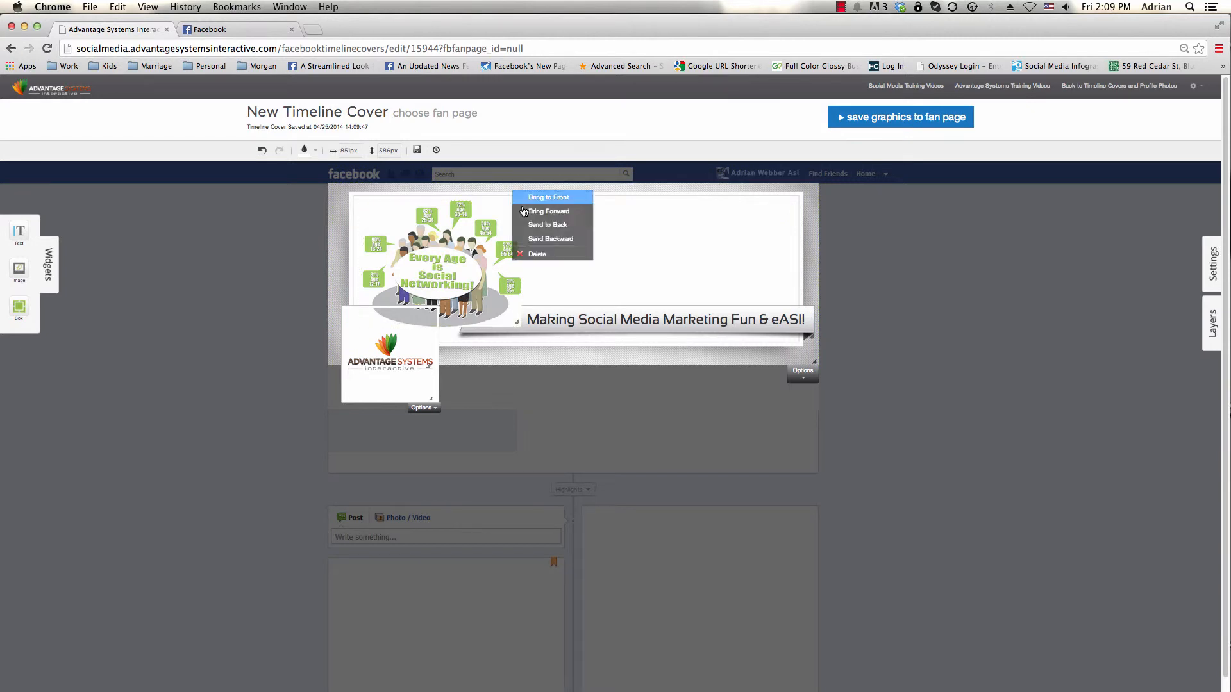
{"action": "left_click", "coordinate": [553, 238]}
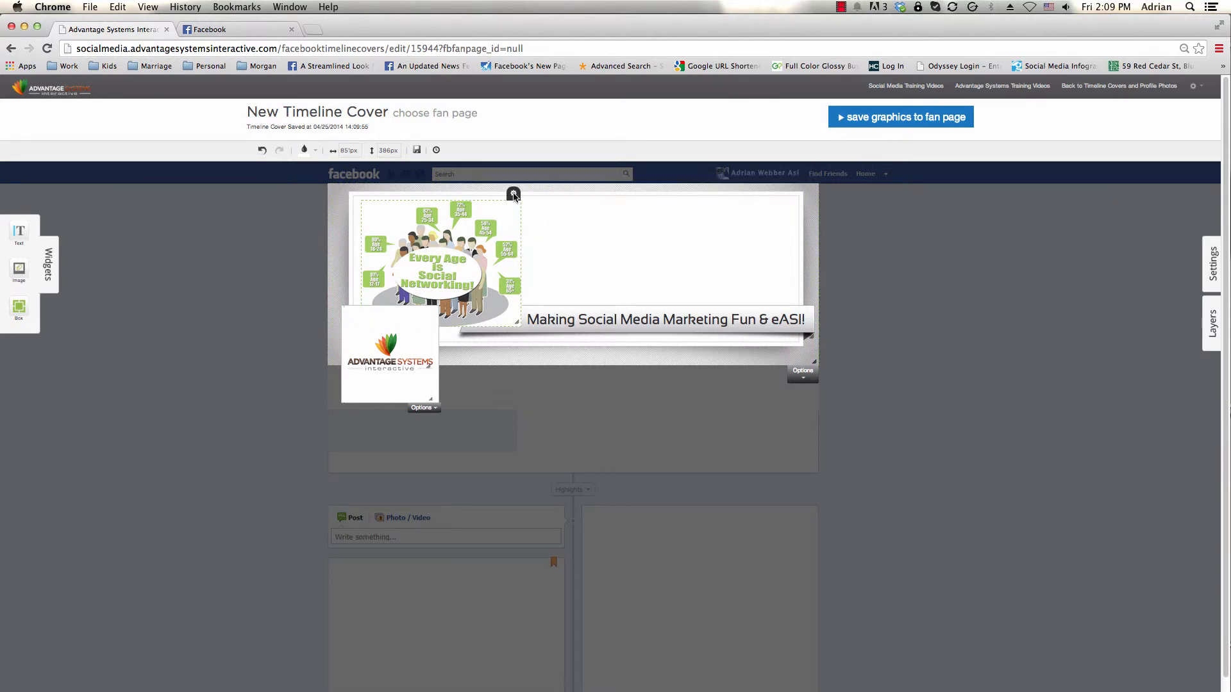
{"action": "left_click", "coordinate": [513, 195]}
{"action": "left_click", "coordinate": [543, 243]}
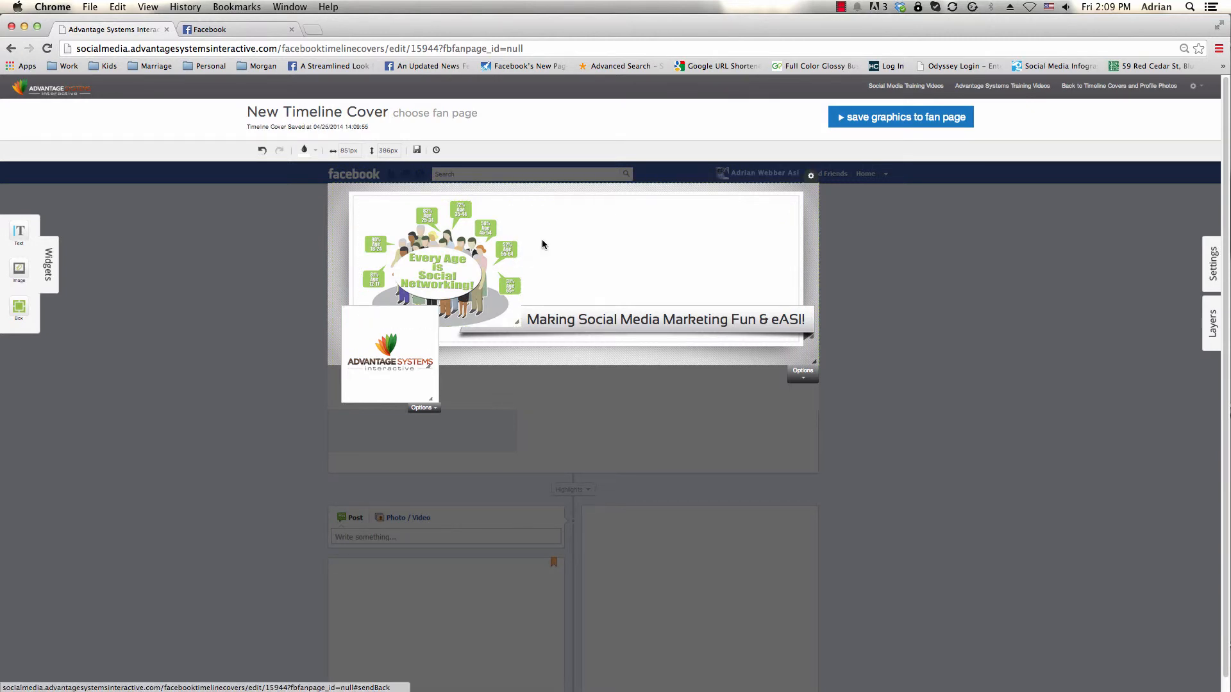
{"action": "left_click", "coordinate": [515, 200]}
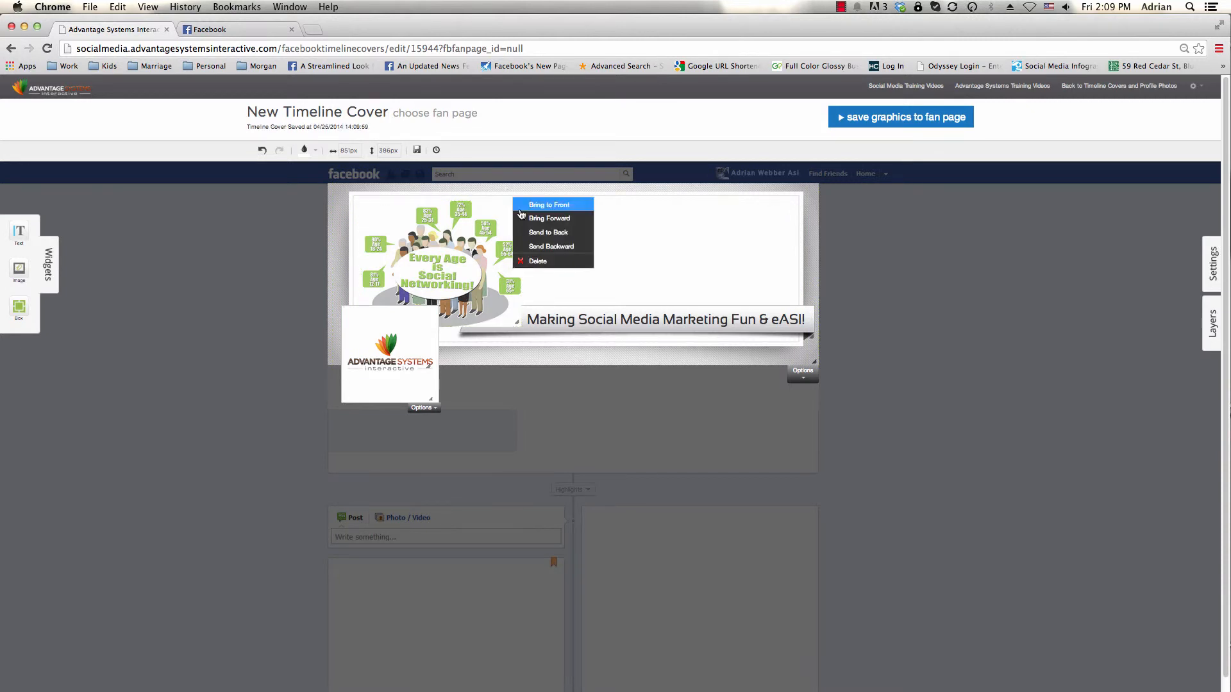
{"action": "left_click", "coordinate": [545, 247]}
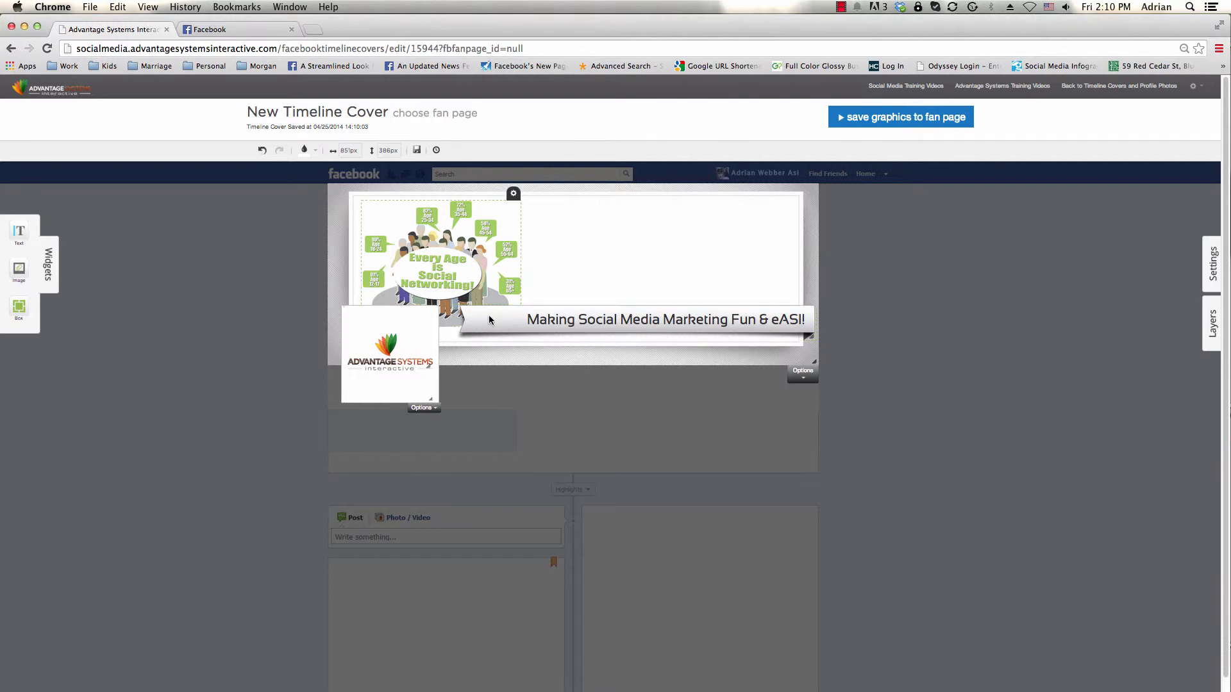
{"action": "left_click_drag", "start_coordinate": [453, 292], "coordinate": [447, 289]}
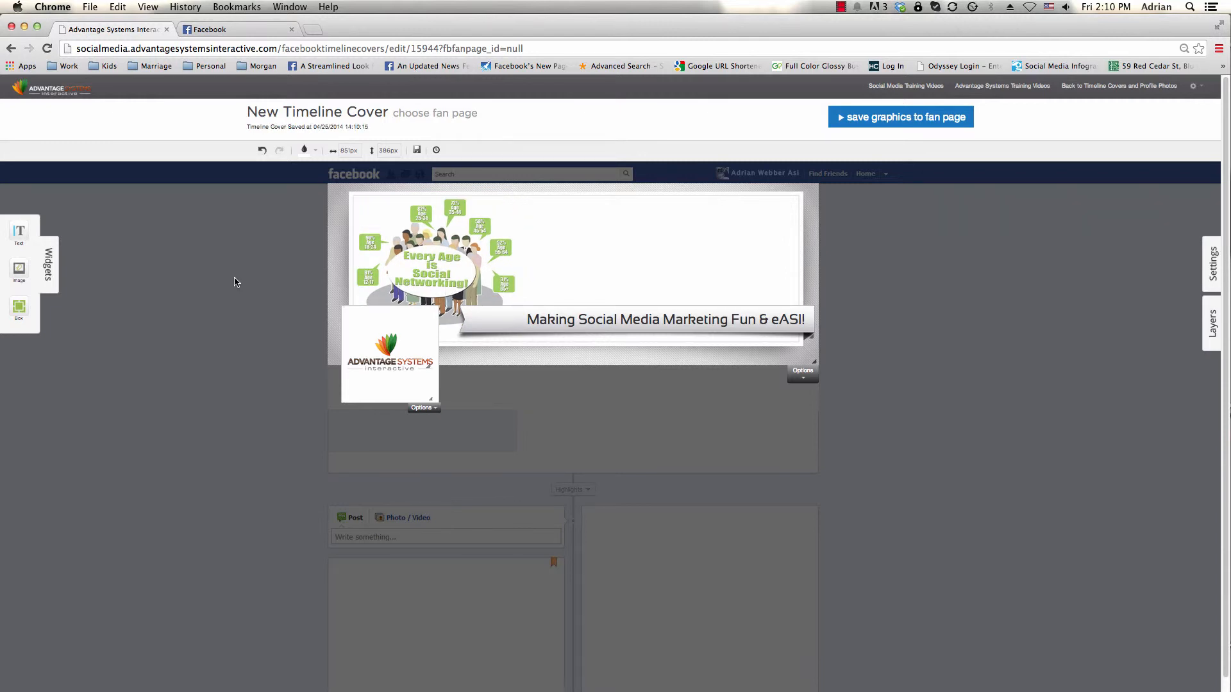
Insert the curled white down arrow from the public image gallery and place it at the cover's top edge, beside the people picture
{"action": "left_click", "coordinate": [19, 269]}
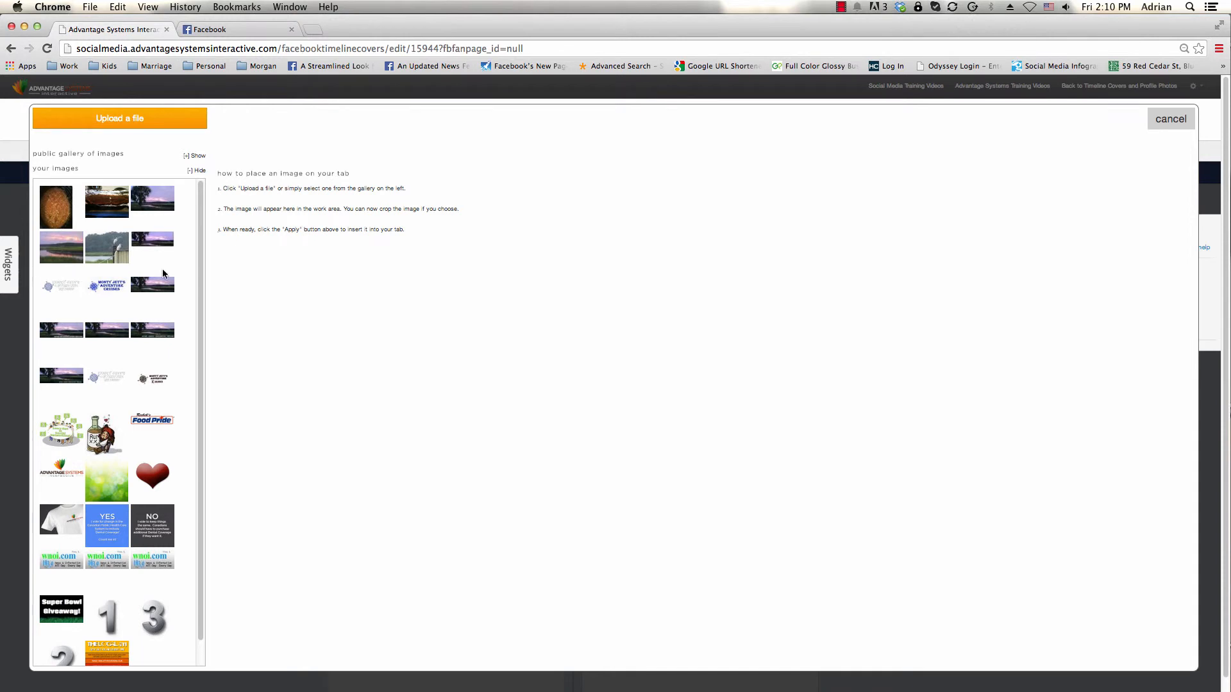
{"action": "scroll", "coordinate": [190, 356], "scroll_direction": "down", "scroll_amount": 2}
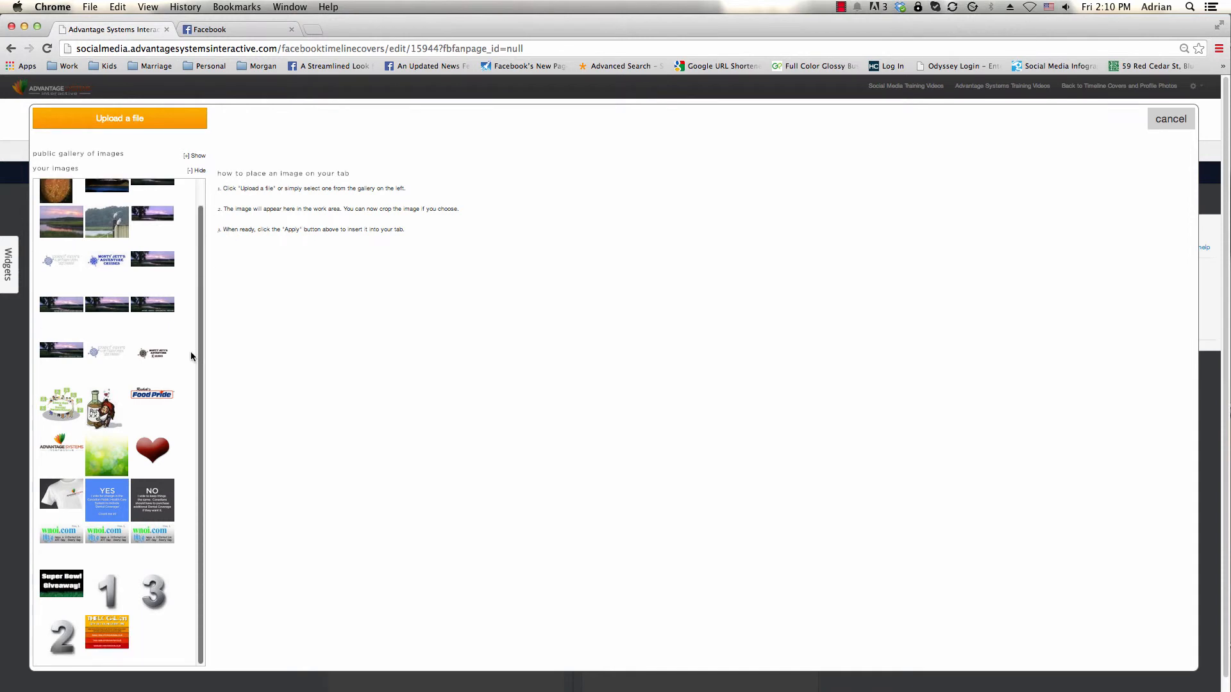
{"action": "scroll", "coordinate": [195, 218], "scroll_direction": "up", "scroll_amount": 2}
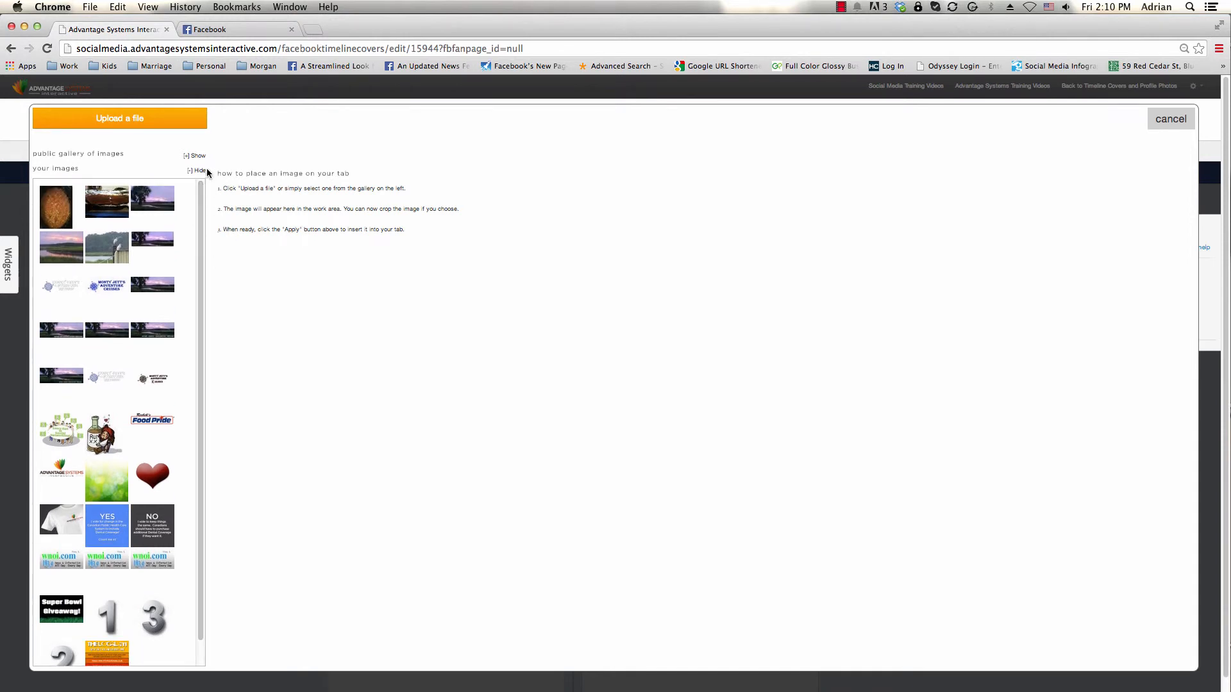
{"action": "left_click", "coordinate": [198, 172]}
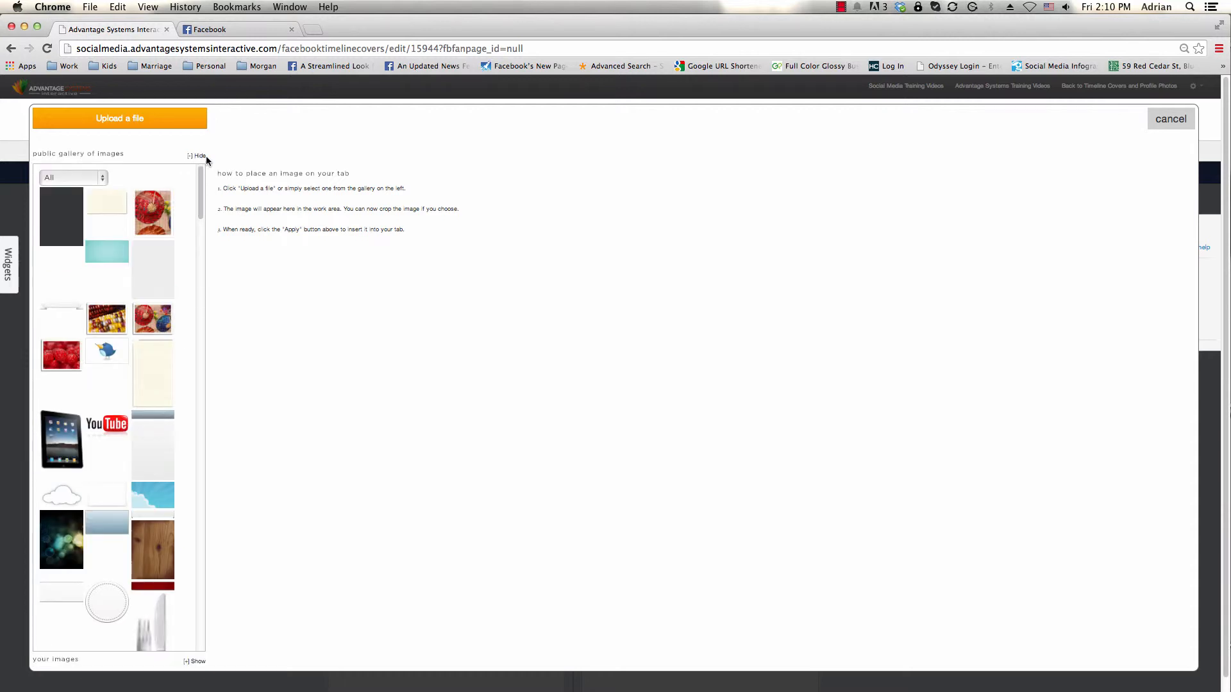
{"action": "left_click", "coordinate": [199, 156]}
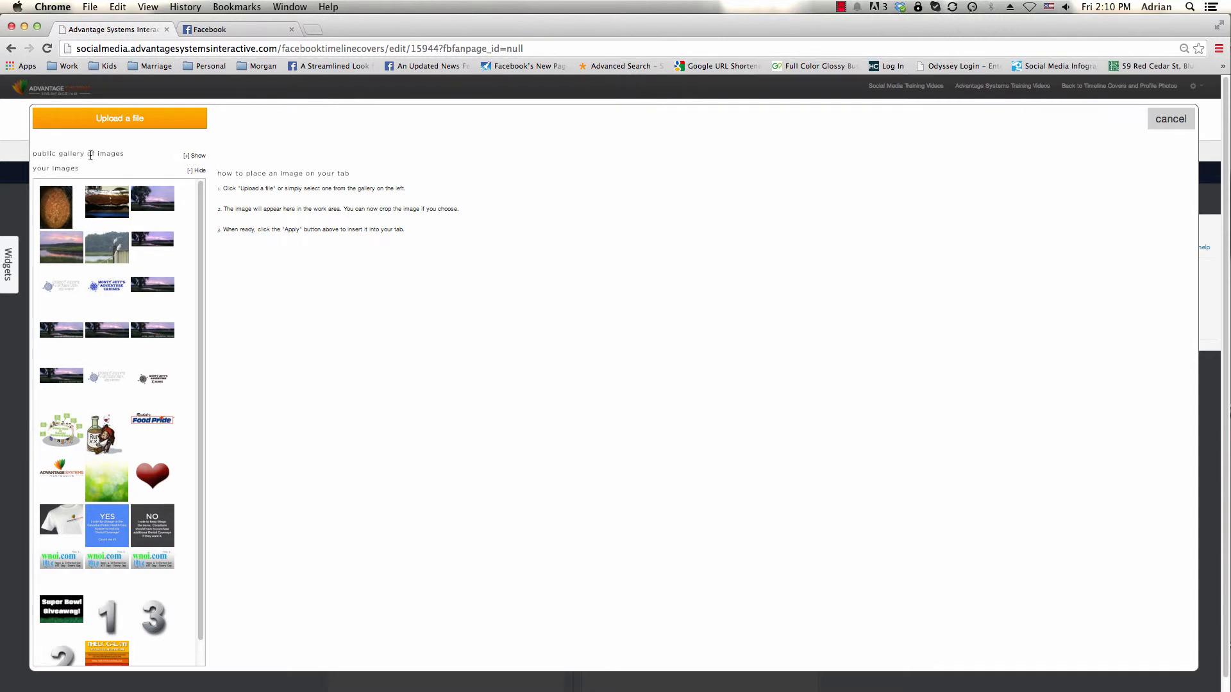
{"action": "left_click", "coordinate": [196, 157]}
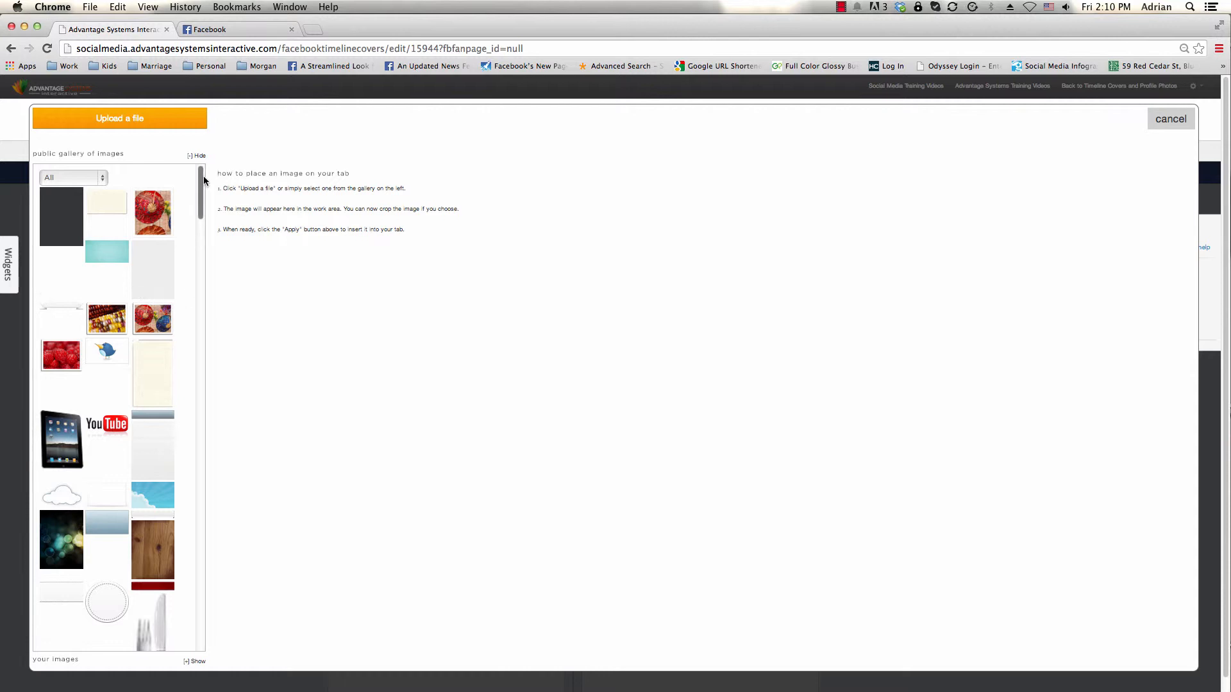
{"action": "left_click_drag", "start_coordinate": [200, 179], "coordinate": [178, 595]}
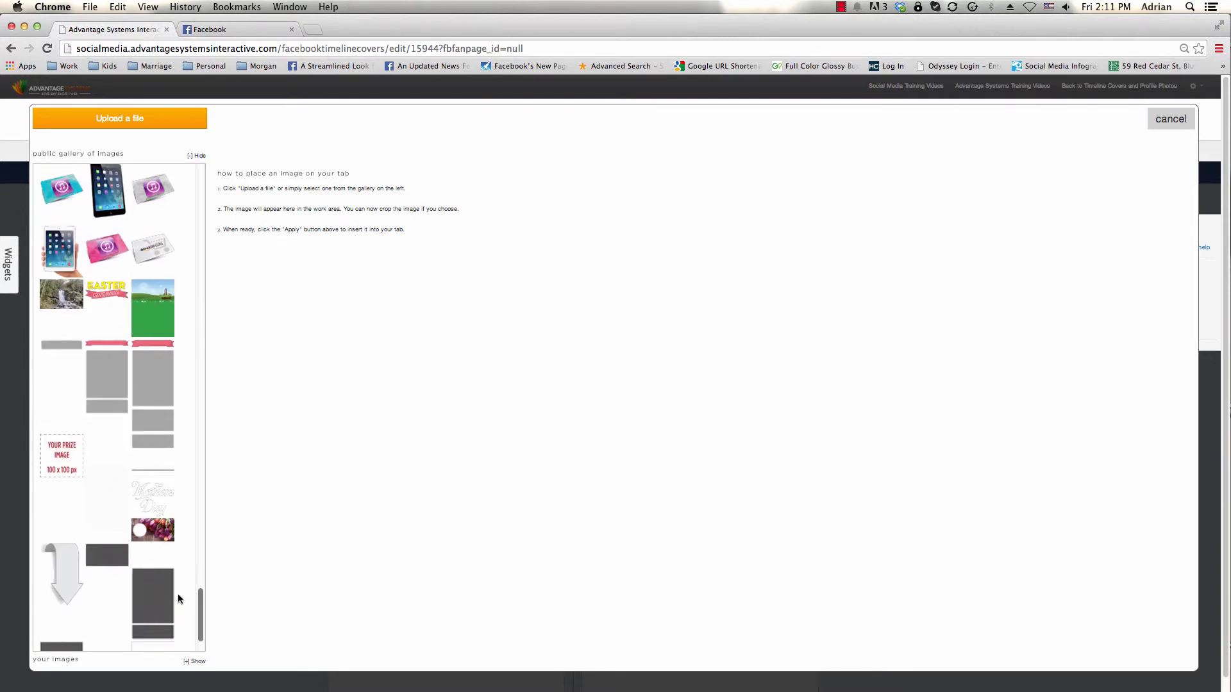
{"action": "left_click", "coordinate": [71, 573]}
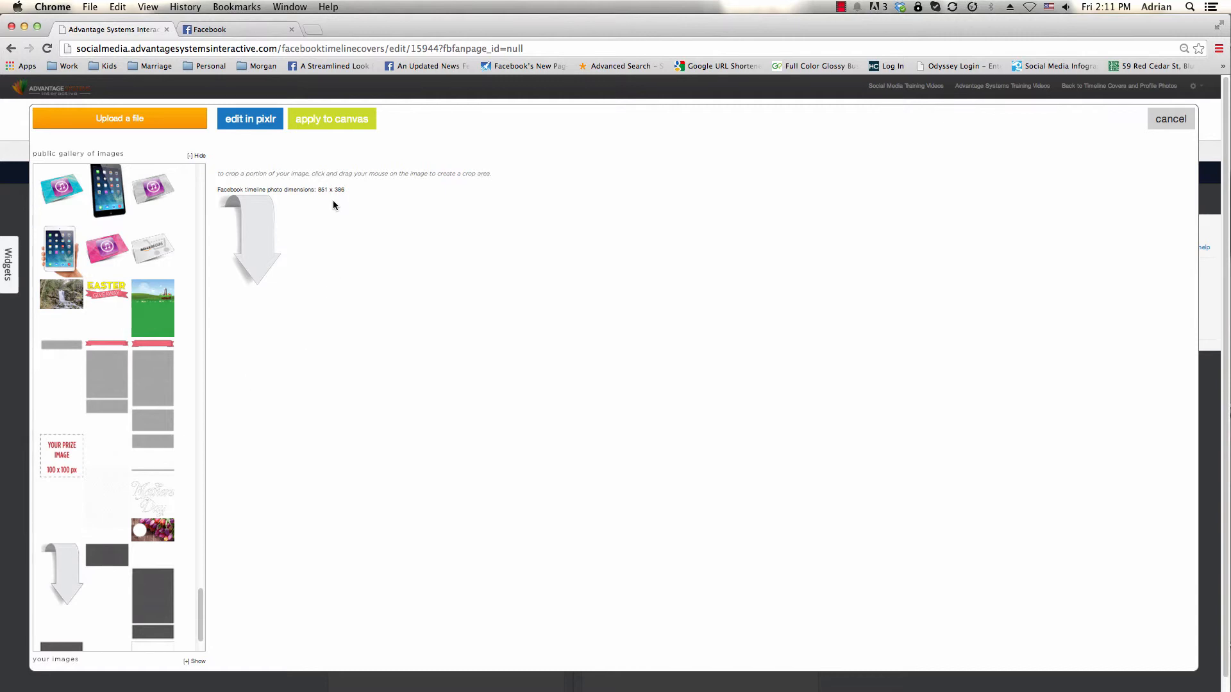
{"action": "left_click", "coordinate": [354, 123]}
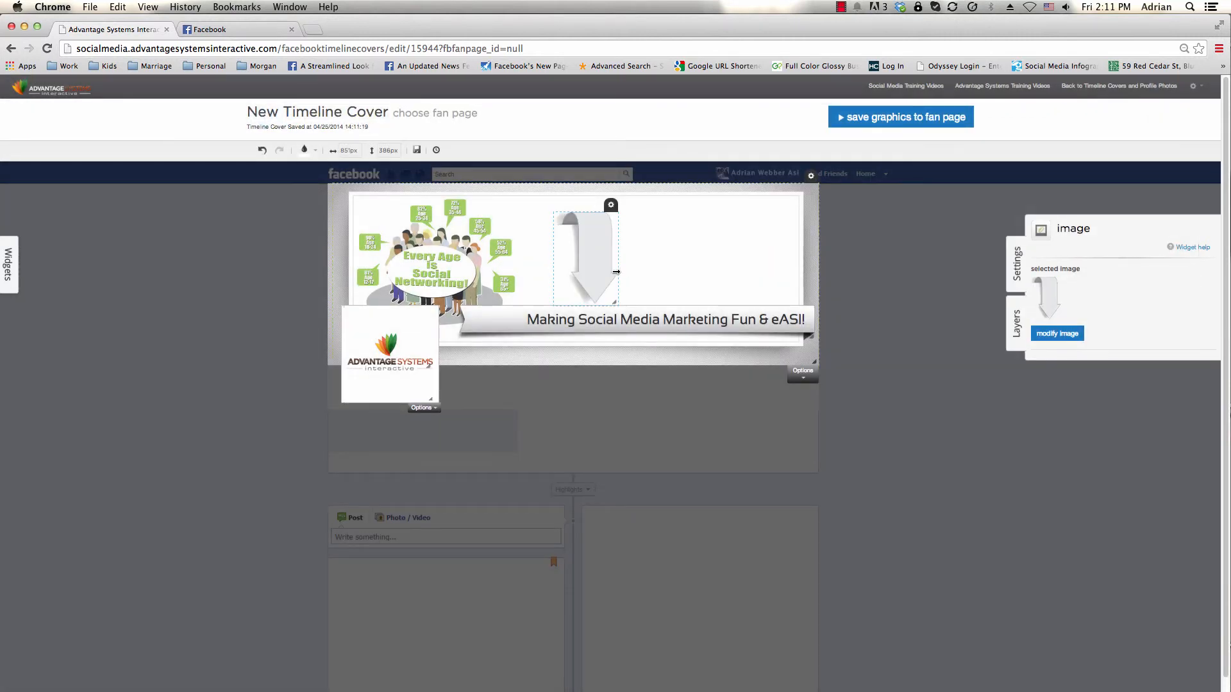
{"action": "left_click_drag", "start_coordinate": [592, 287], "coordinate": [550, 257]}
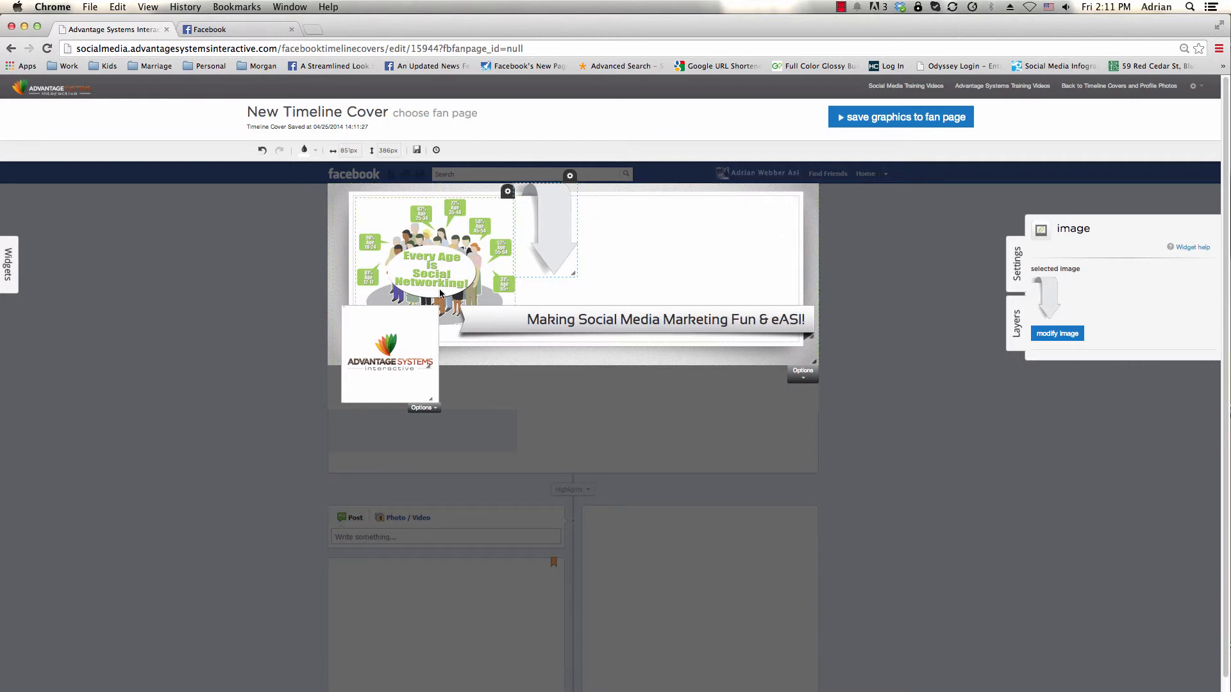
Insert the turquoise music gift card image from the public gallery and shift it toward the right half of the cover
{"action": "left_click", "coordinate": [10, 269]}
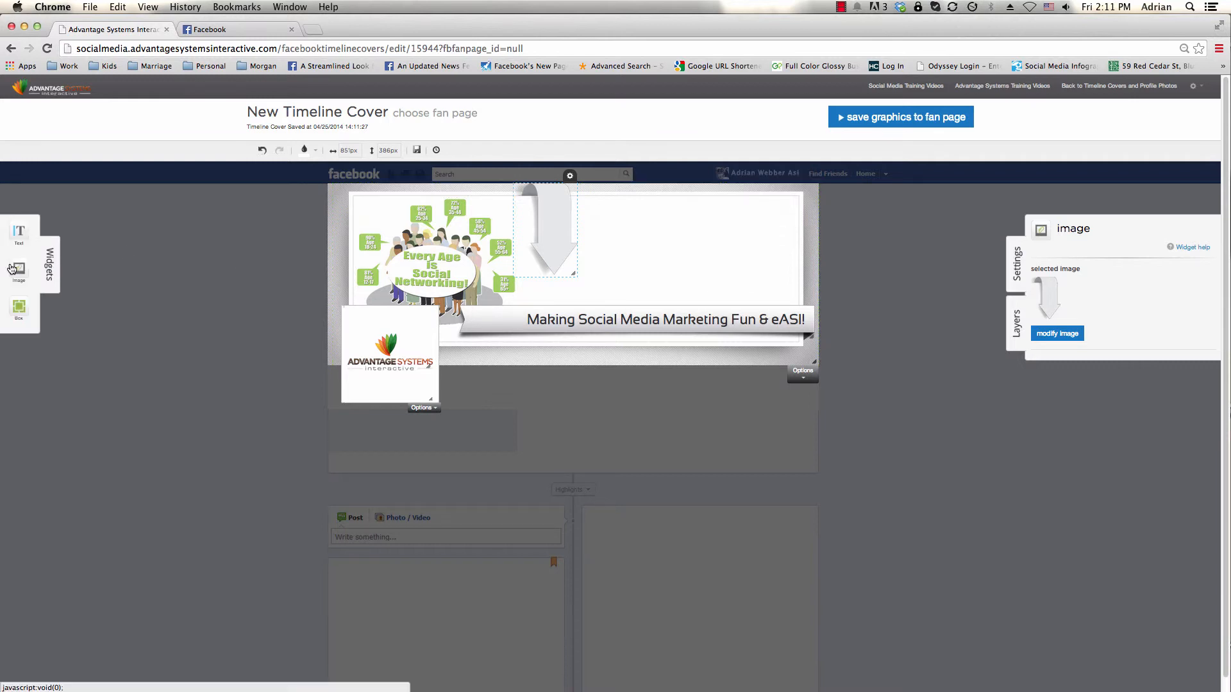
{"action": "left_click", "coordinate": [19, 273]}
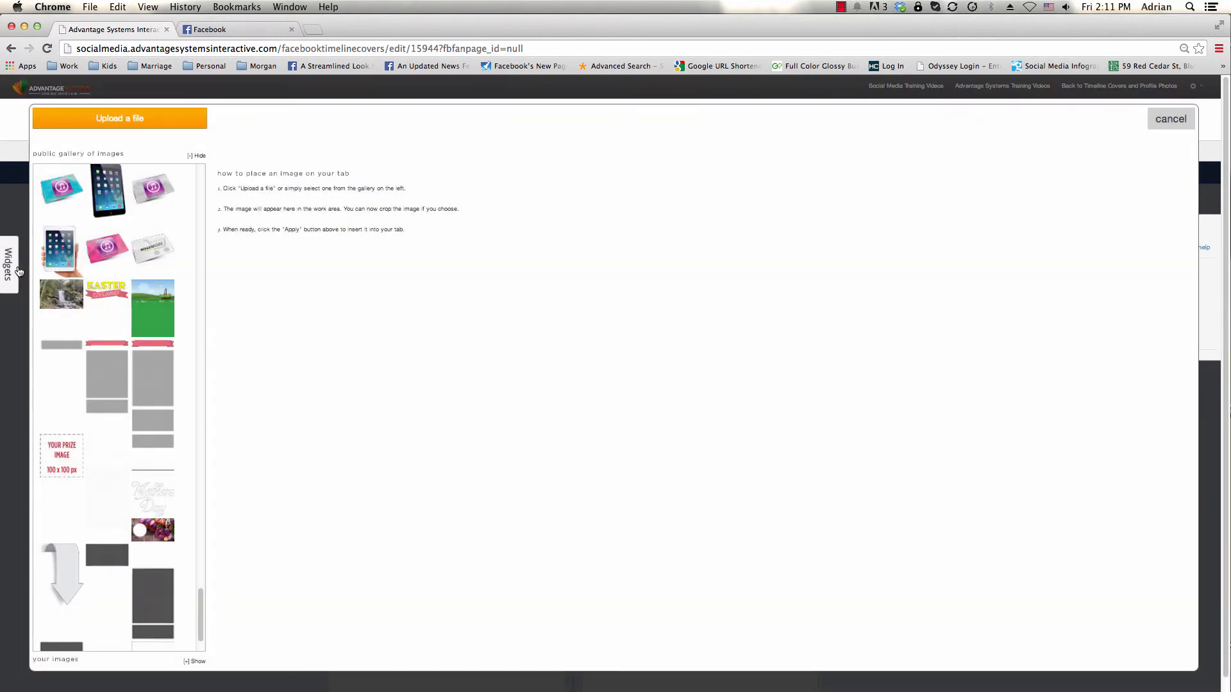
{"action": "left_click", "coordinate": [62, 190]}
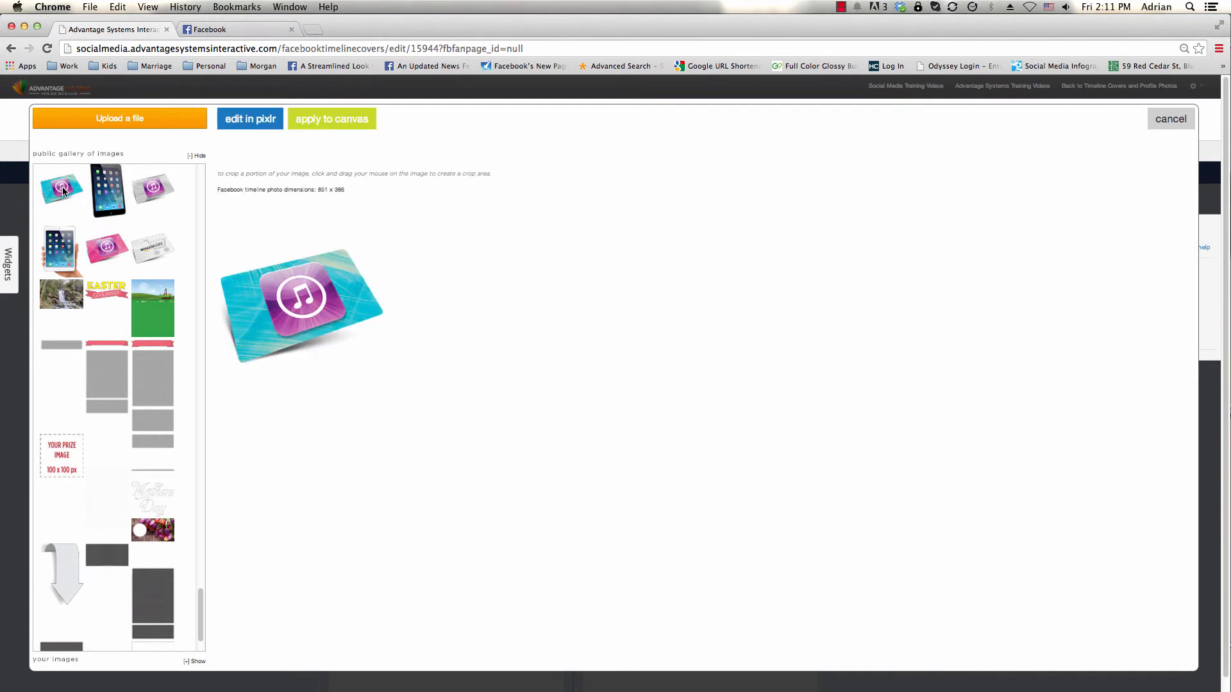
{"action": "left_click", "coordinate": [349, 122]}
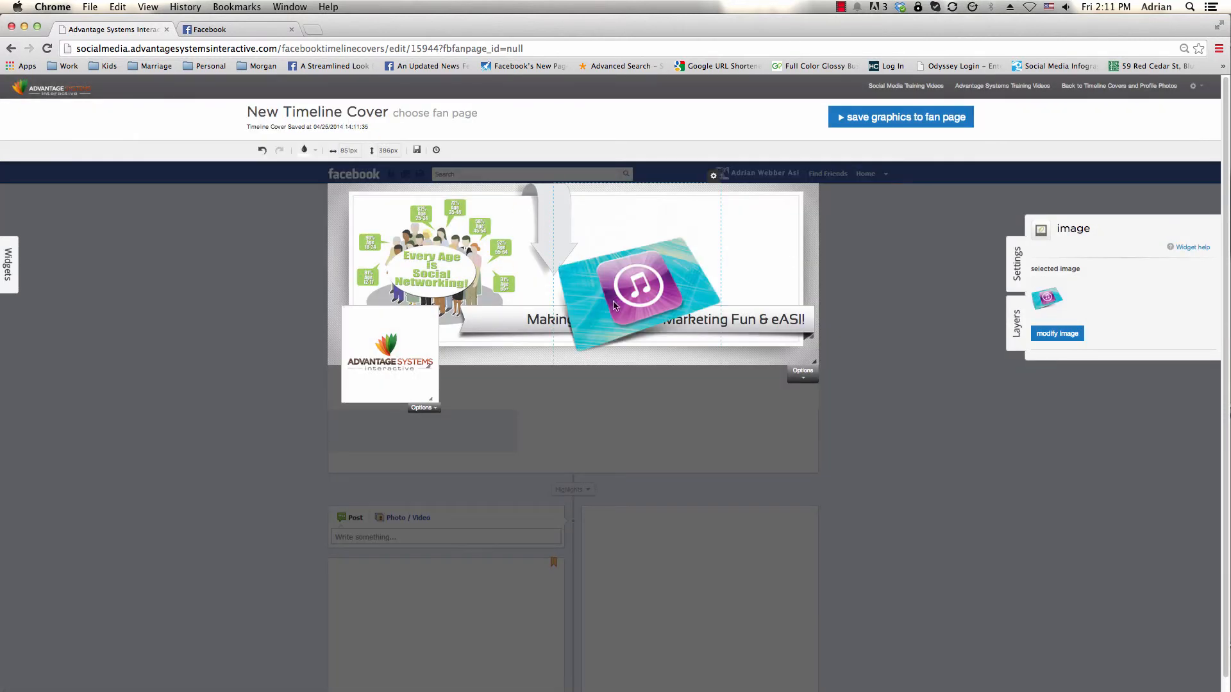
{"action": "left_click_drag", "start_coordinate": [614, 306], "coordinate": [676, 242]}
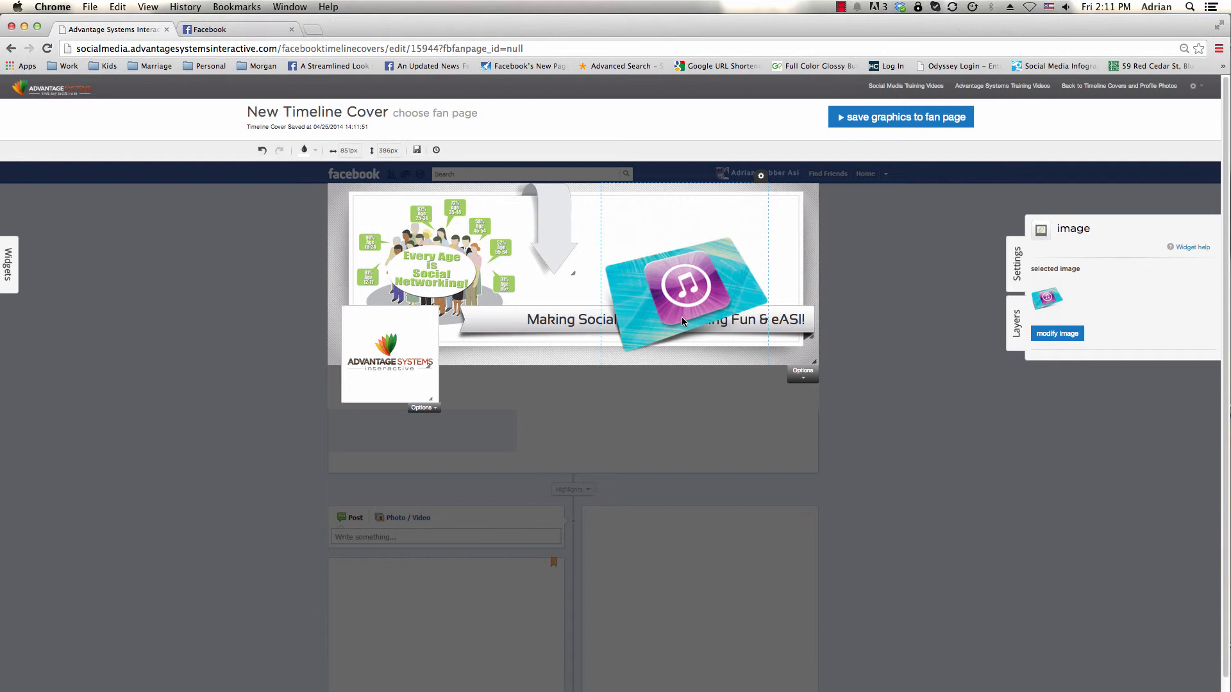
{"action": "left_click_drag", "start_coordinate": [682, 316], "coordinate": [686, 316]}
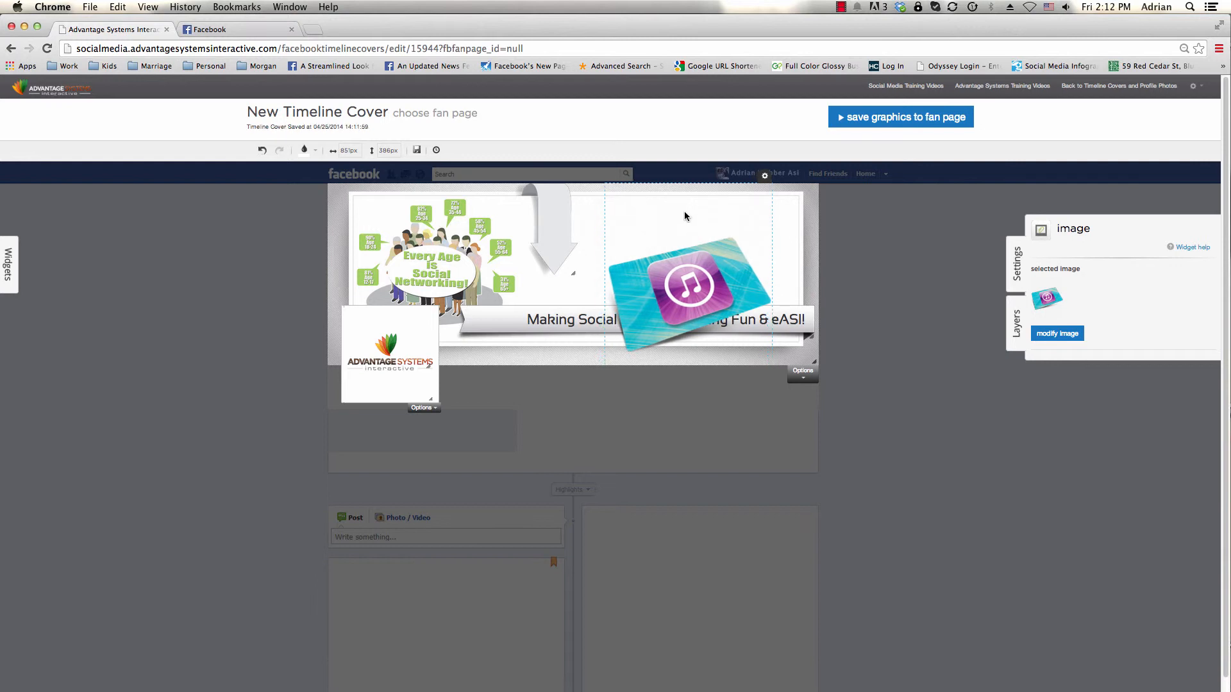
{"action": "left_click_drag", "start_coordinate": [683, 212], "coordinate": [684, 214]}
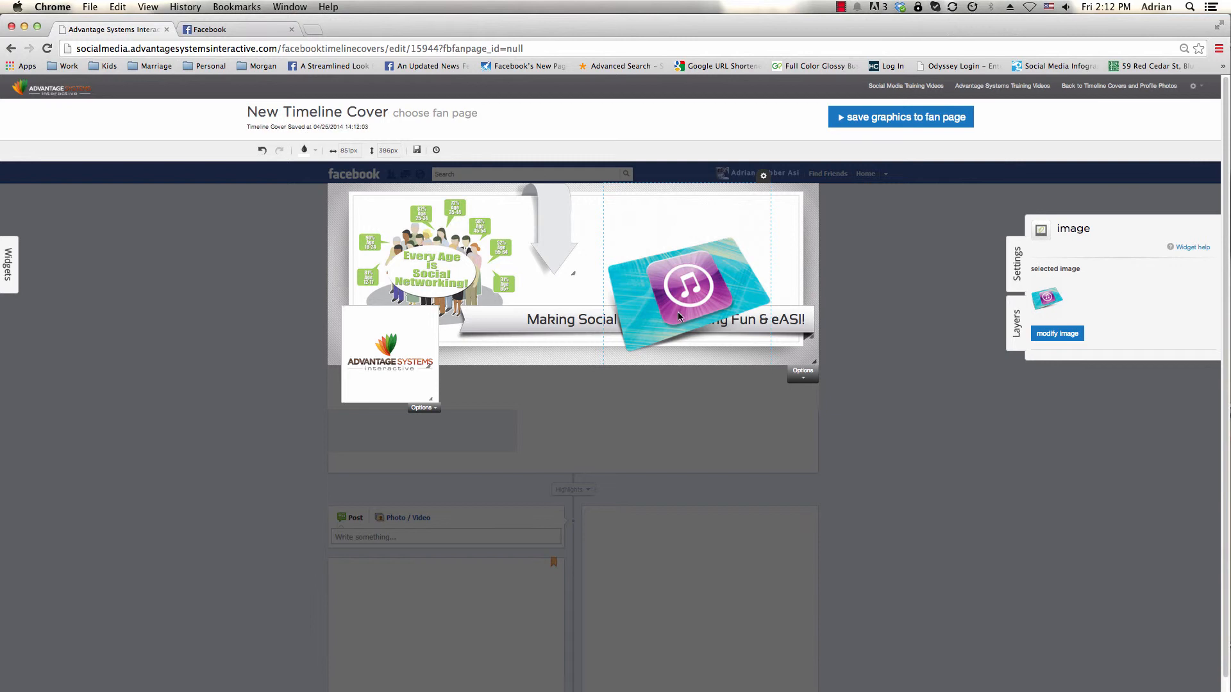
Crop the gift card image tightly around the card, apply it to the canvas, and move it further right above the ribbon
{"action": "left_click", "coordinate": [1073, 338]}
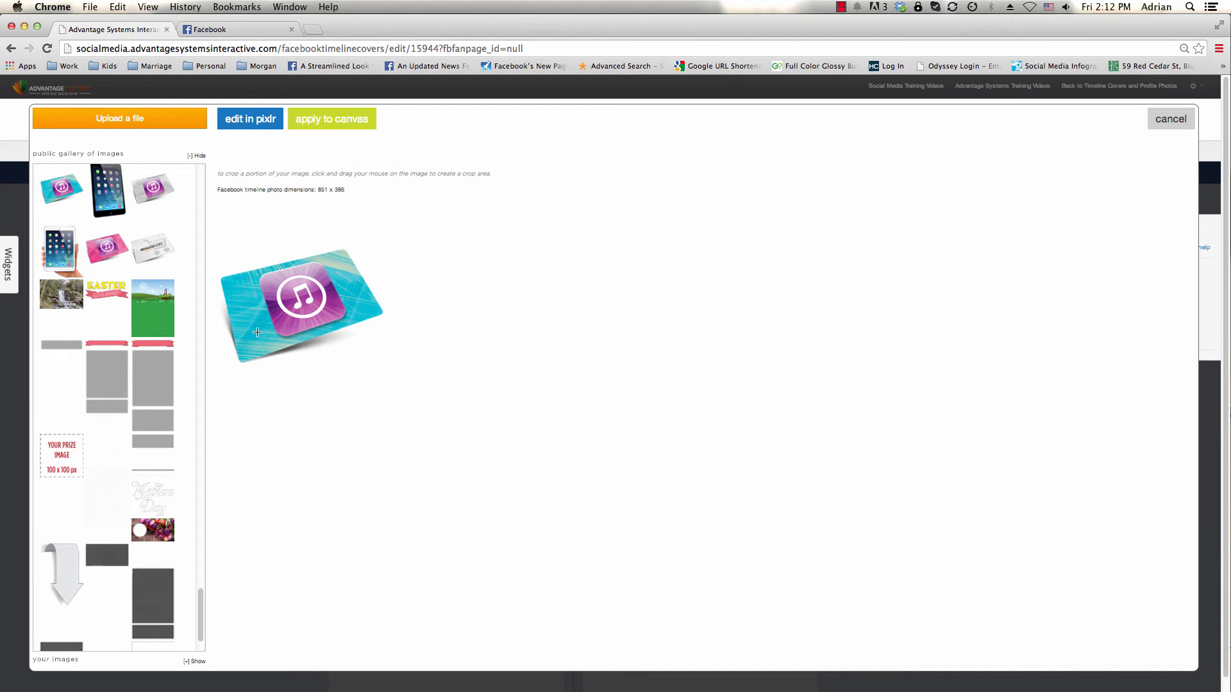
{"action": "left_click_drag", "start_coordinate": [218, 245], "coordinate": [388, 357]}
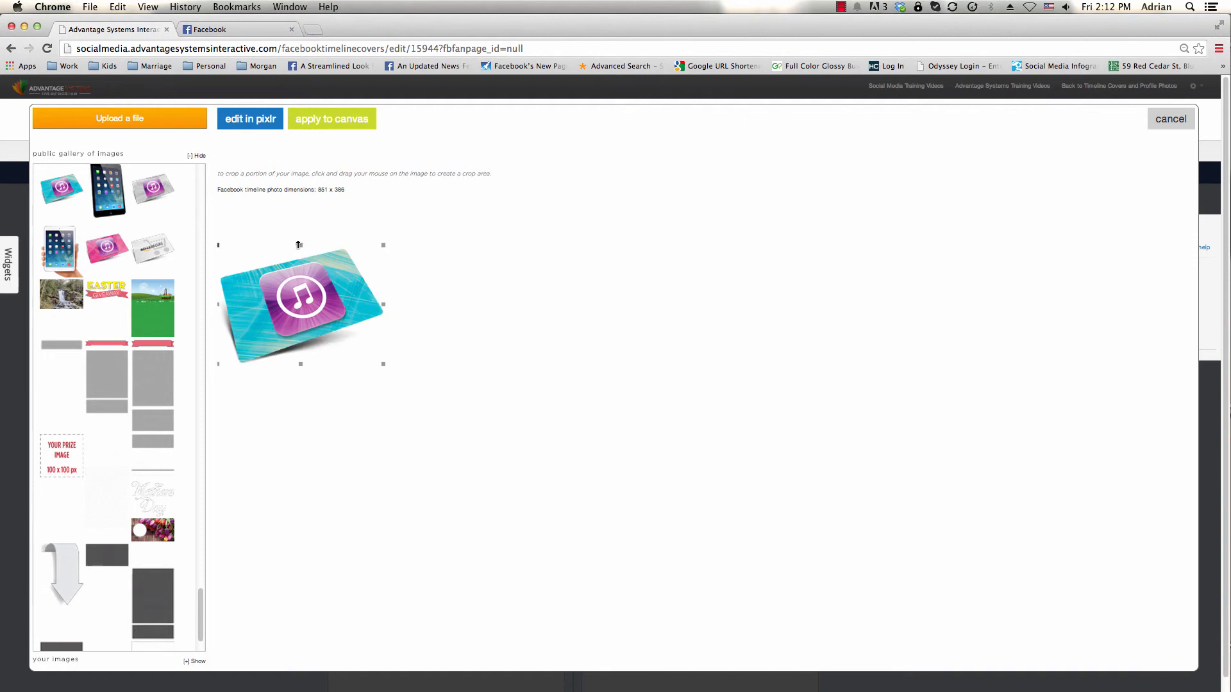
{"action": "left_click_drag", "start_coordinate": [299, 247], "coordinate": [301, 248]}
{"action": "left_click_drag", "start_coordinate": [218, 306], "coordinate": [221, 306]}
{"action": "left_click", "coordinate": [364, 125]}
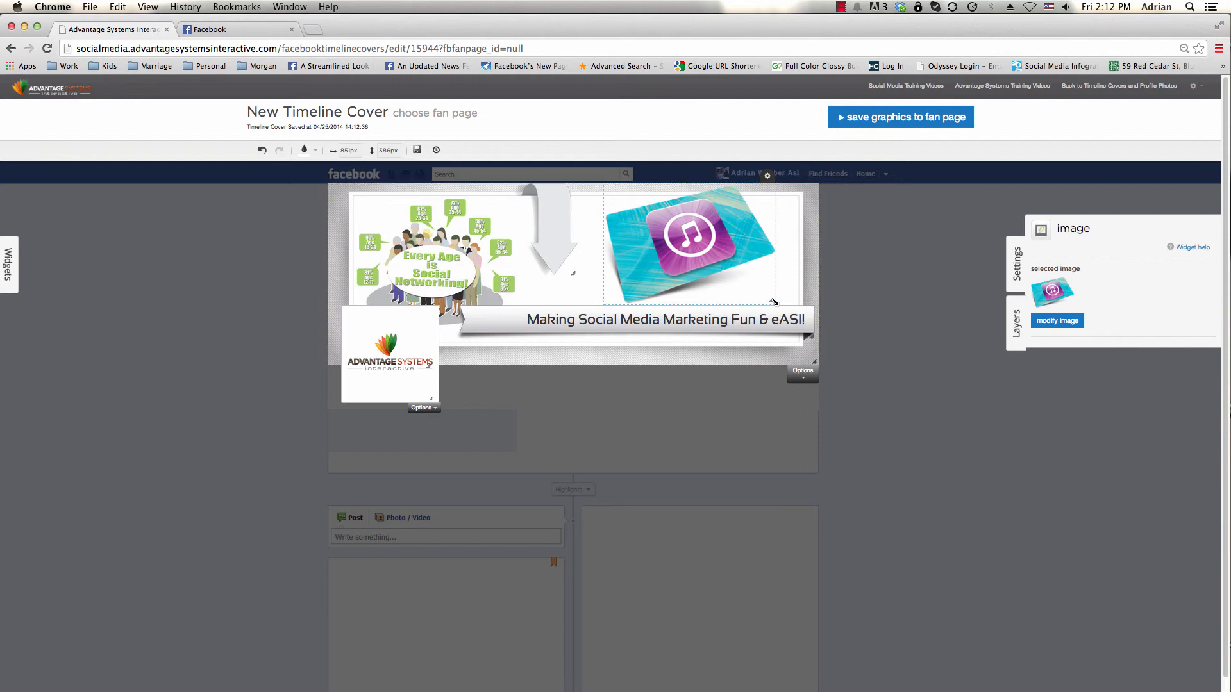
{"action": "left_click_drag", "start_coordinate": [774, 302], "coordinate": [774, 302]}
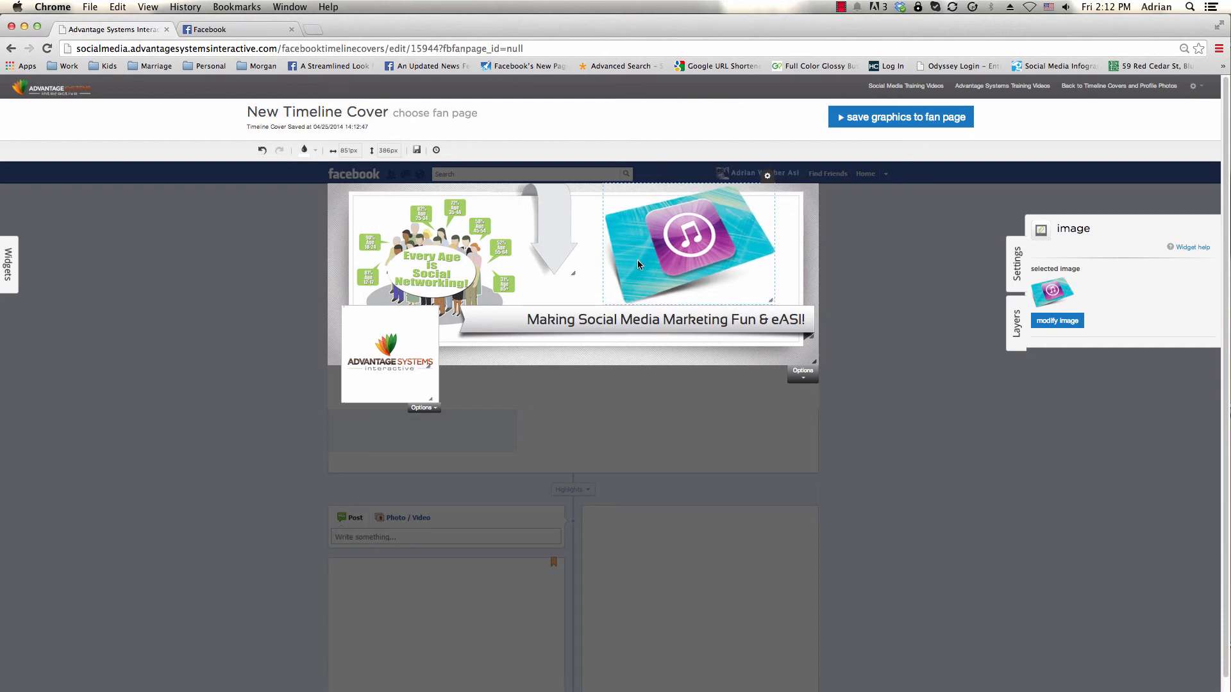
{"action": "left_click_drag", "start_coordinate": [638, 261], "coordinate": [656, 259]}
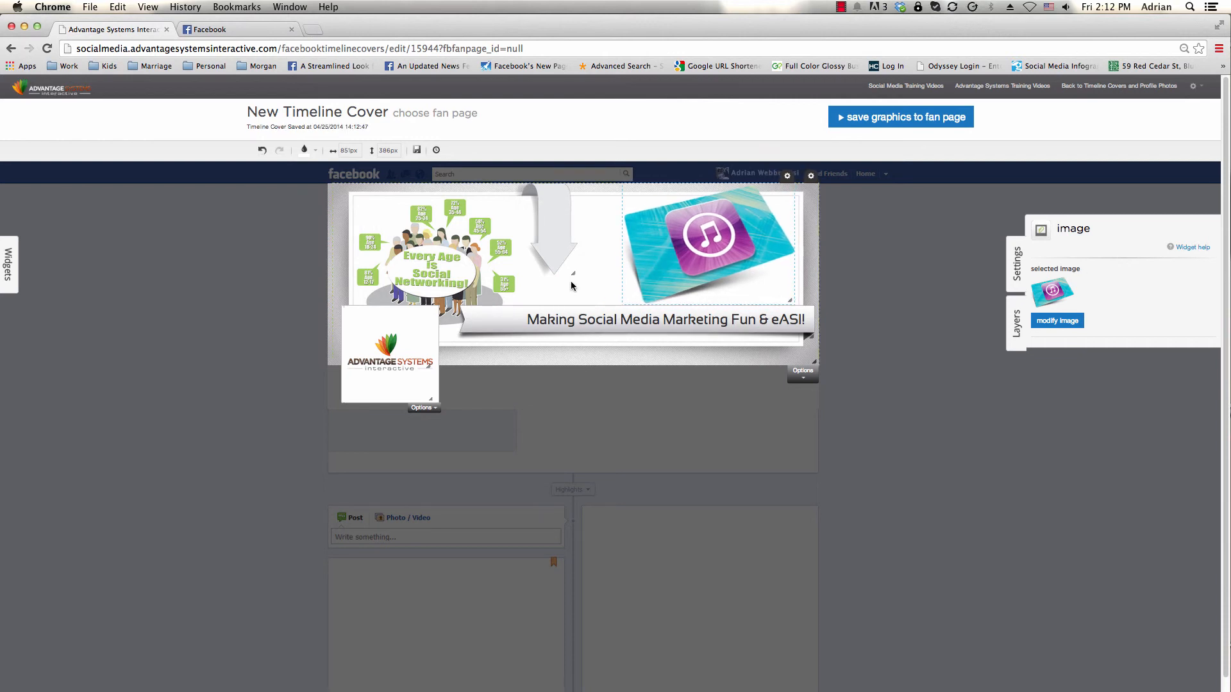
Add a text widget reading "$100 iTunes Card" over the lower edge of the gift card
{"action": "left_click", "coordinate": [73, 330]}
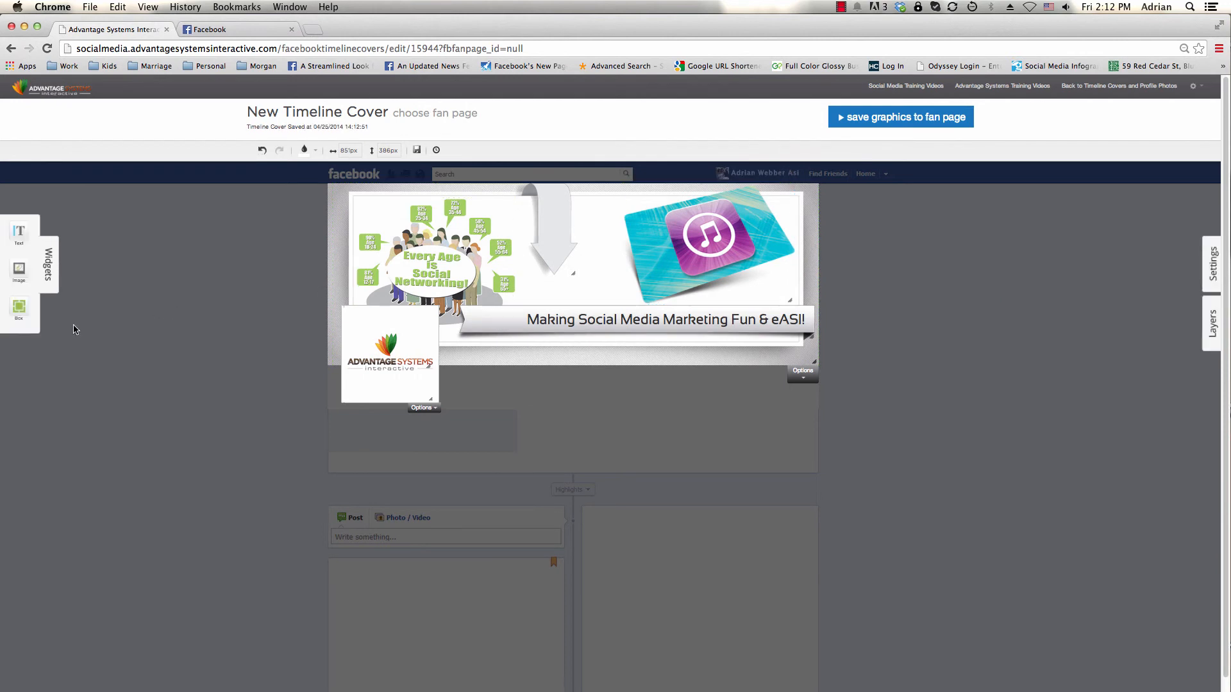
{"action": "left_click", "coordinate": [19, 234]}
{"action": "left_click_drag", "start_coordinate": [540, 219], "coordinate": [709, 296]}
{"action": "triple_click", "coordinate": [1105, 309]}
{"action": "type", "text": "$10"}
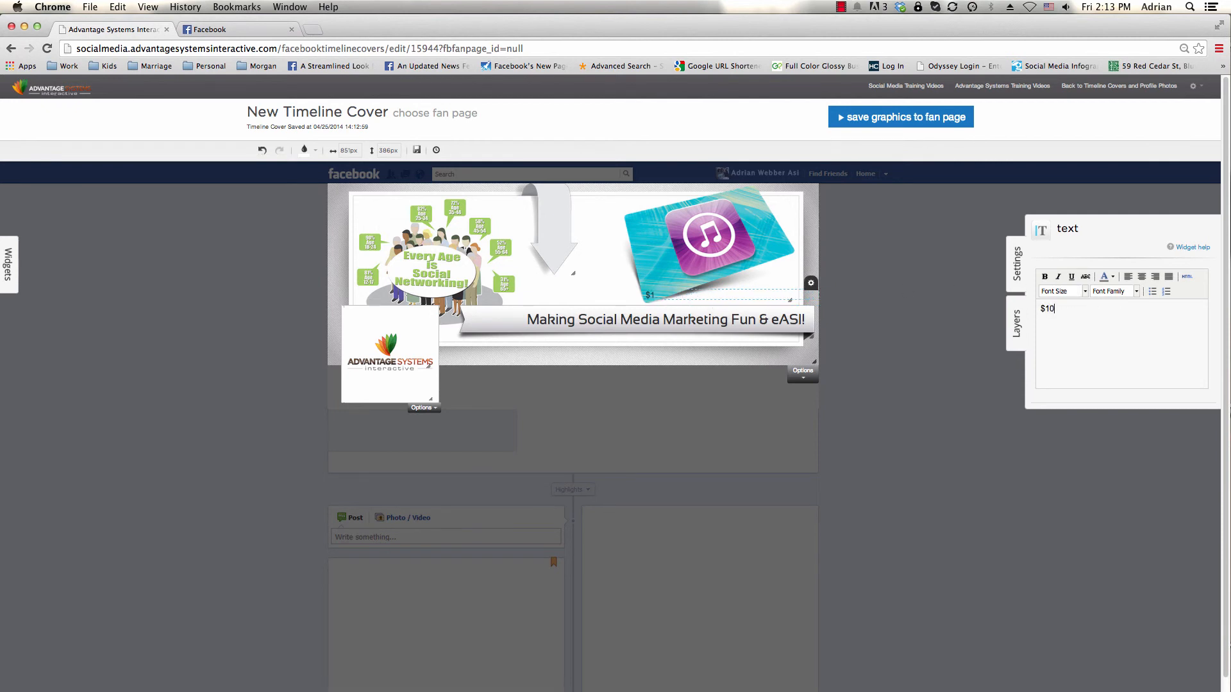
{"action": "type", "text": "0 iTunes Card"}
Format the "$100 iTunes Card" text in Rock Salt at 18px and position it just above the ribbon's right part
{"action": "left_click", "coordinate": [1114, 291]}
{"action": "scroll", "coordinate": [1182, 357], "scroll_direction": "down", "scroll_amount": 5}
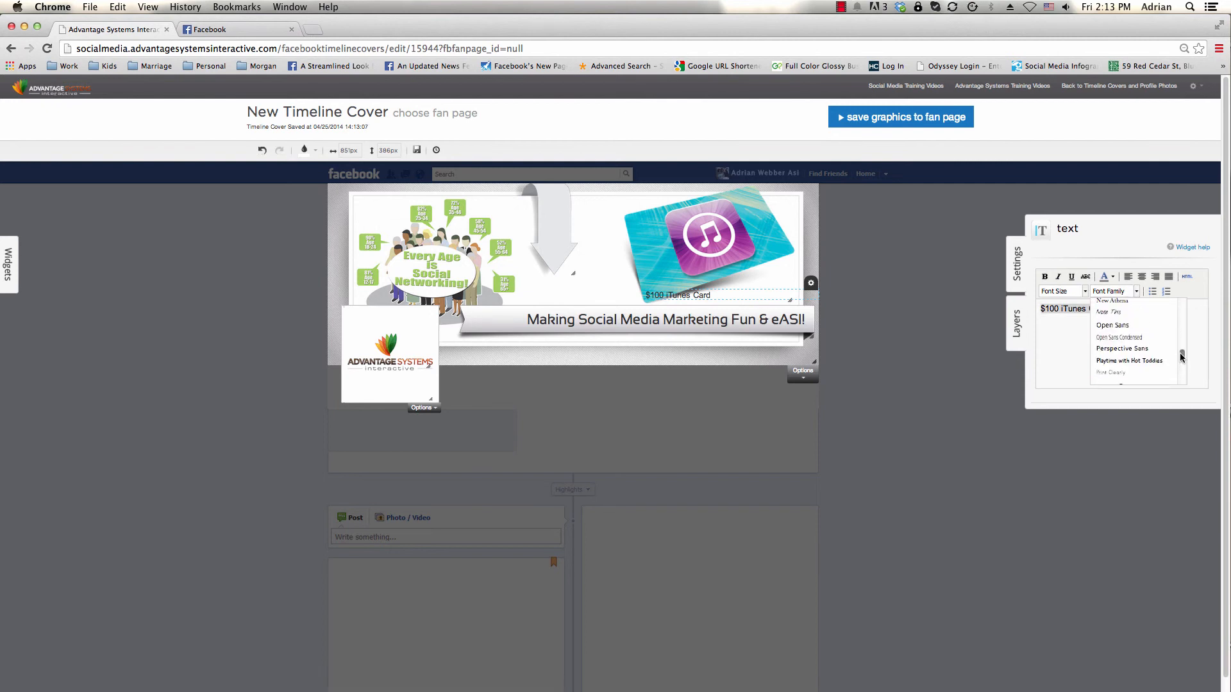
{"action": "scroll", "coordinate": [1181, 357], "scroll_direction": "down", "scroll_amount": 2}
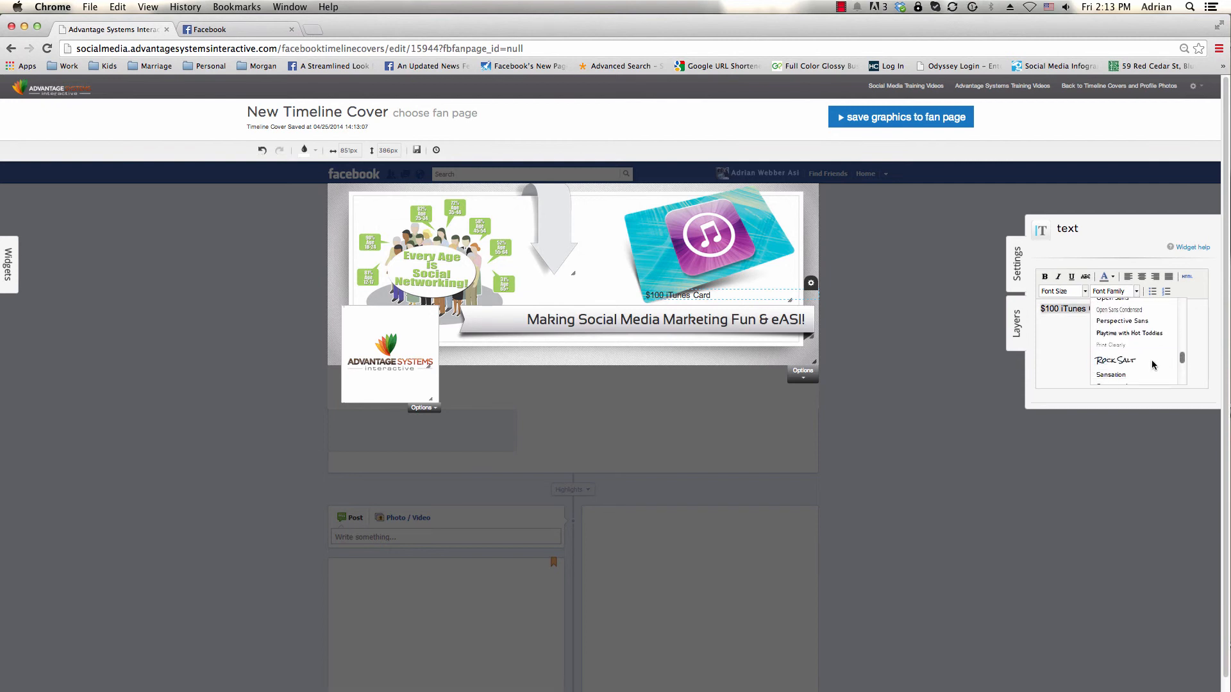
{"action": "left_click", "coordinate": [1152, 361]}
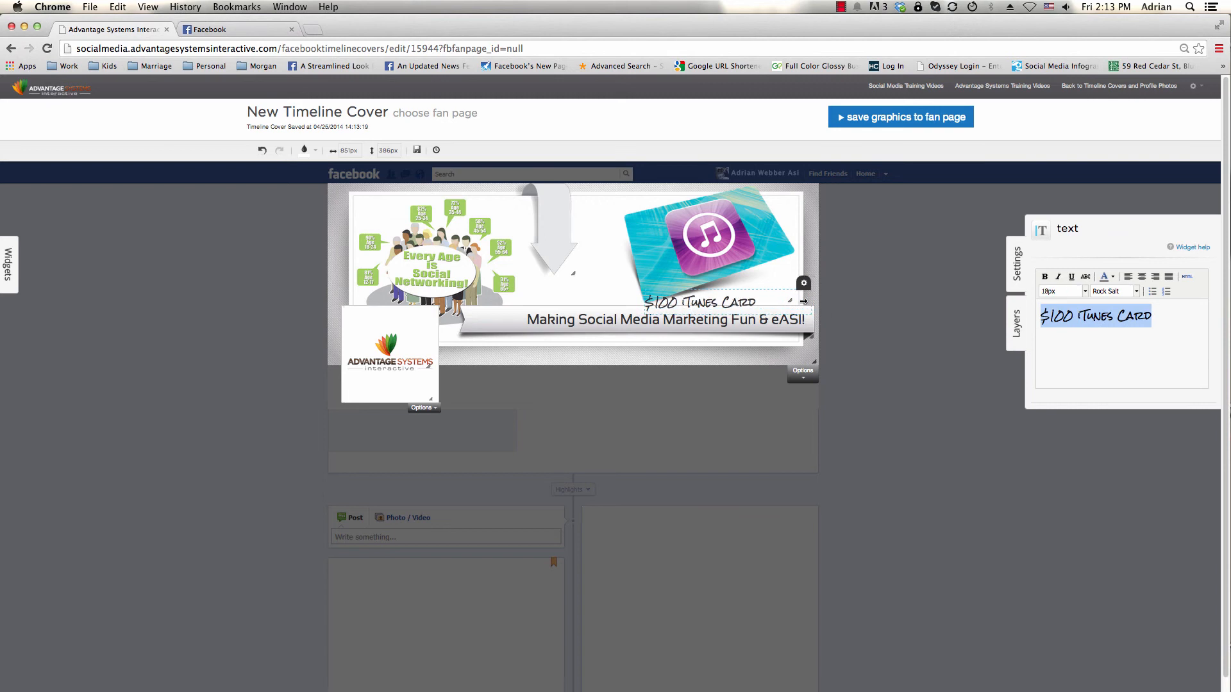
{"action": "left_click_drag", "start_coordinate": [695, 306], "coordinate": [735, 300]}
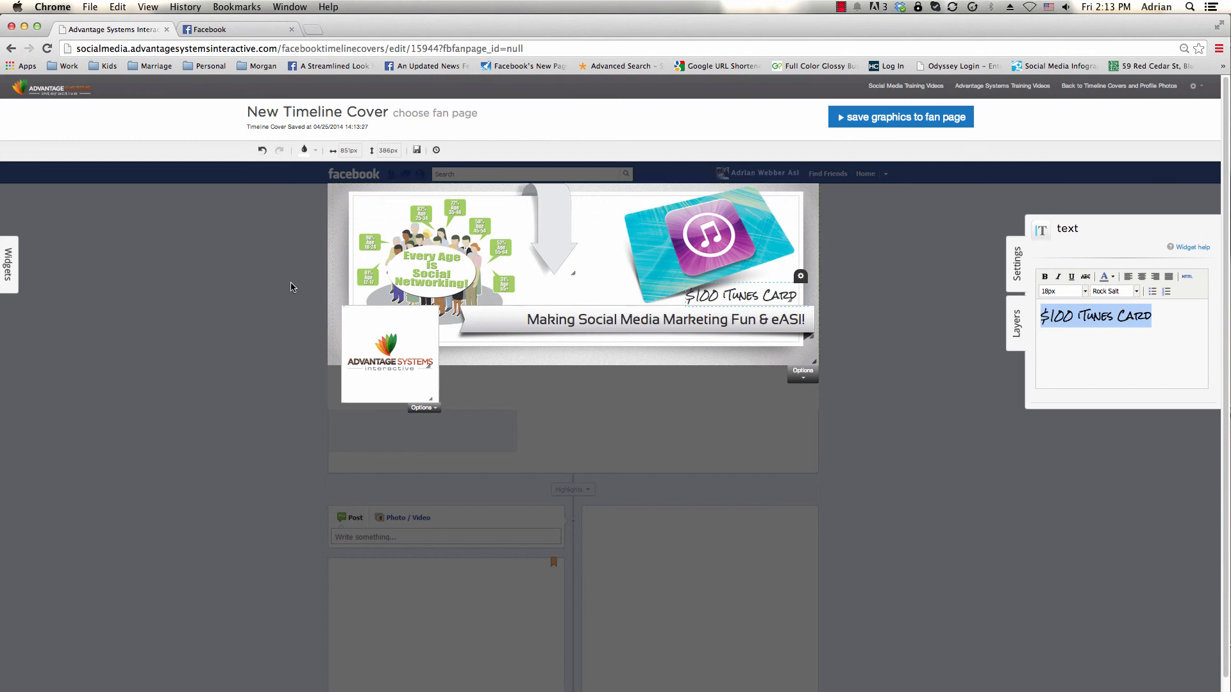
Add centered text below the arrow reading "Register Now" in a purple handwritten font, with "Clicking the contest button below..." on a second line
{"action": "left_click", "coordinate": [9, 264]}
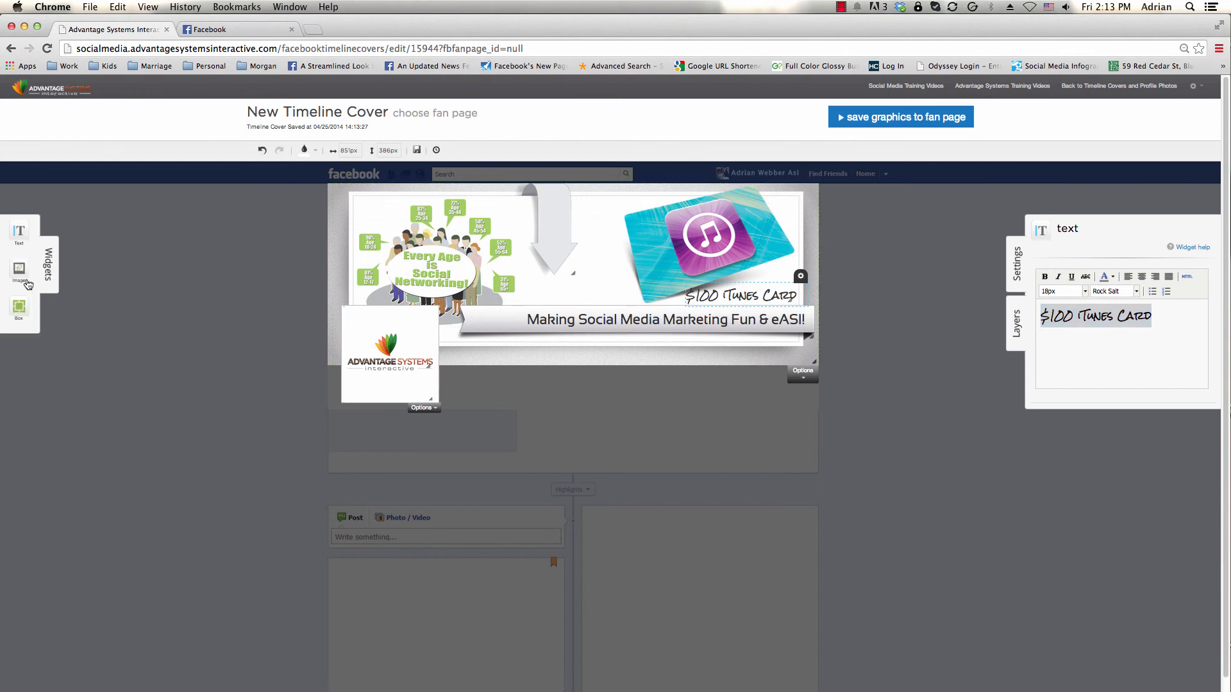
{"action": "left_click", "coordinate": [22, 233]}
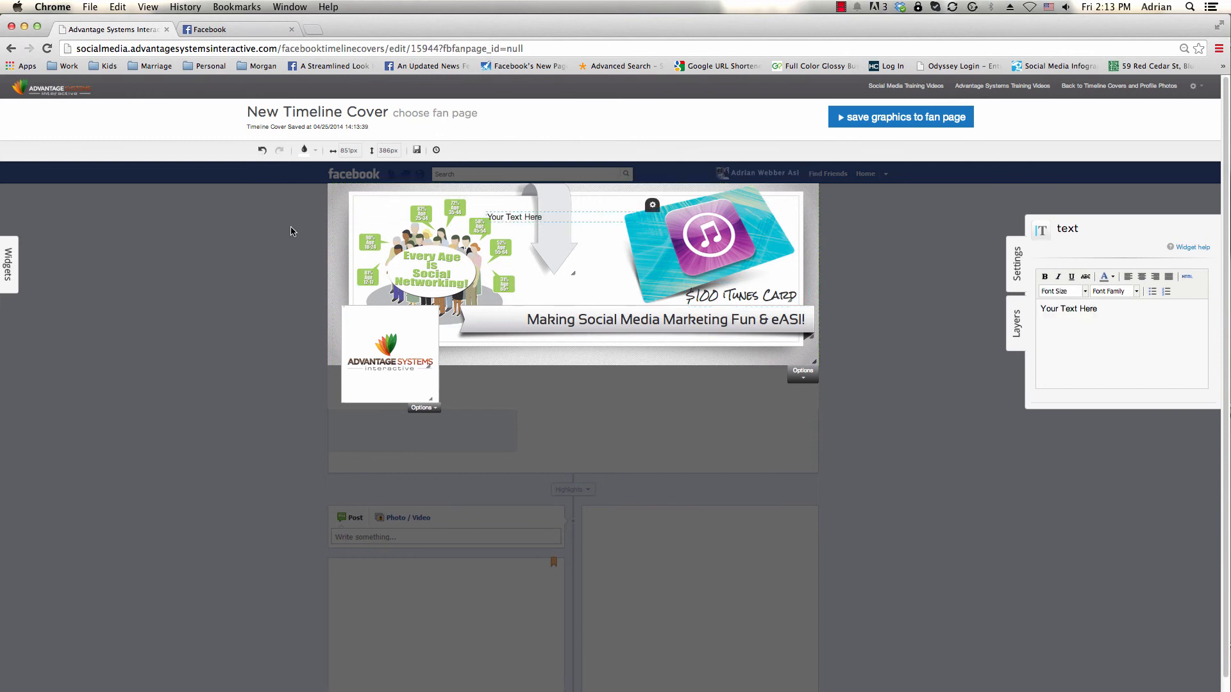
{"action": "left_click_drag", "start_coordinate": [529, 220], "coordinate": [566, 290]}
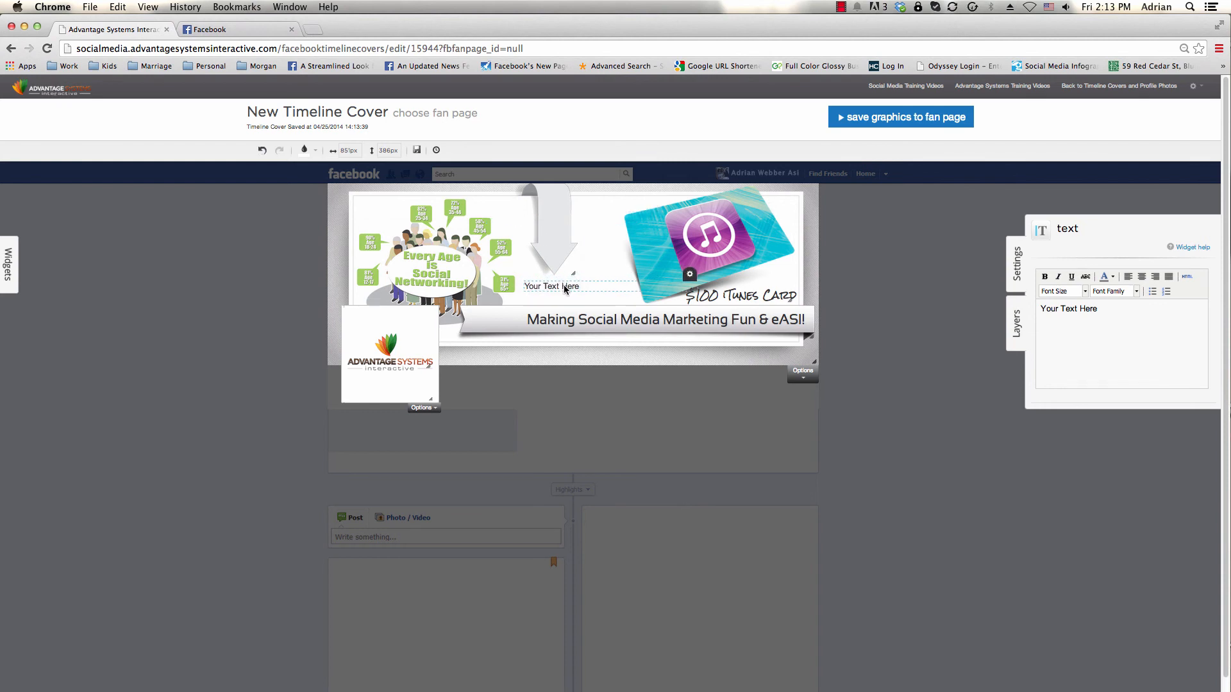
{"action": "left_click_drag", "start_coordinate": [1114, 309], "coordinate": [1032, 308]}
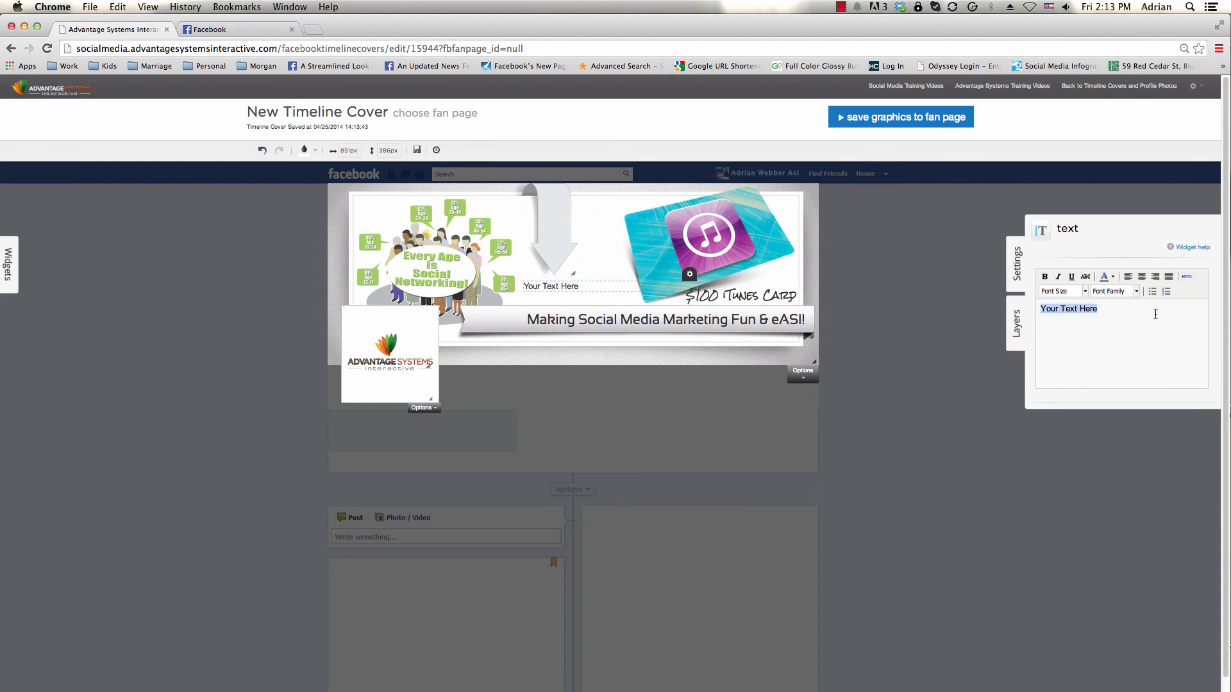
{"action": "type", "text": "Register Now Clicking the contest button below..."}
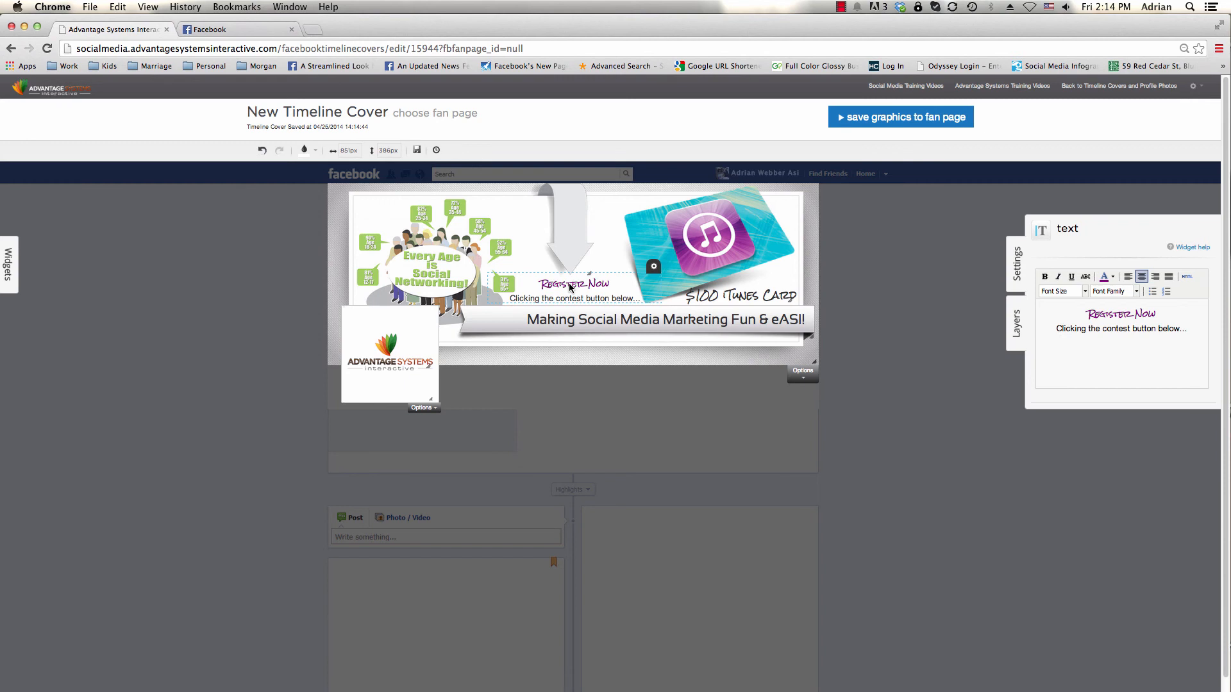
View the list of fan pages available for the cover and close it without choosing one
{"action": "left_click", "coordinate": [466, 119]}
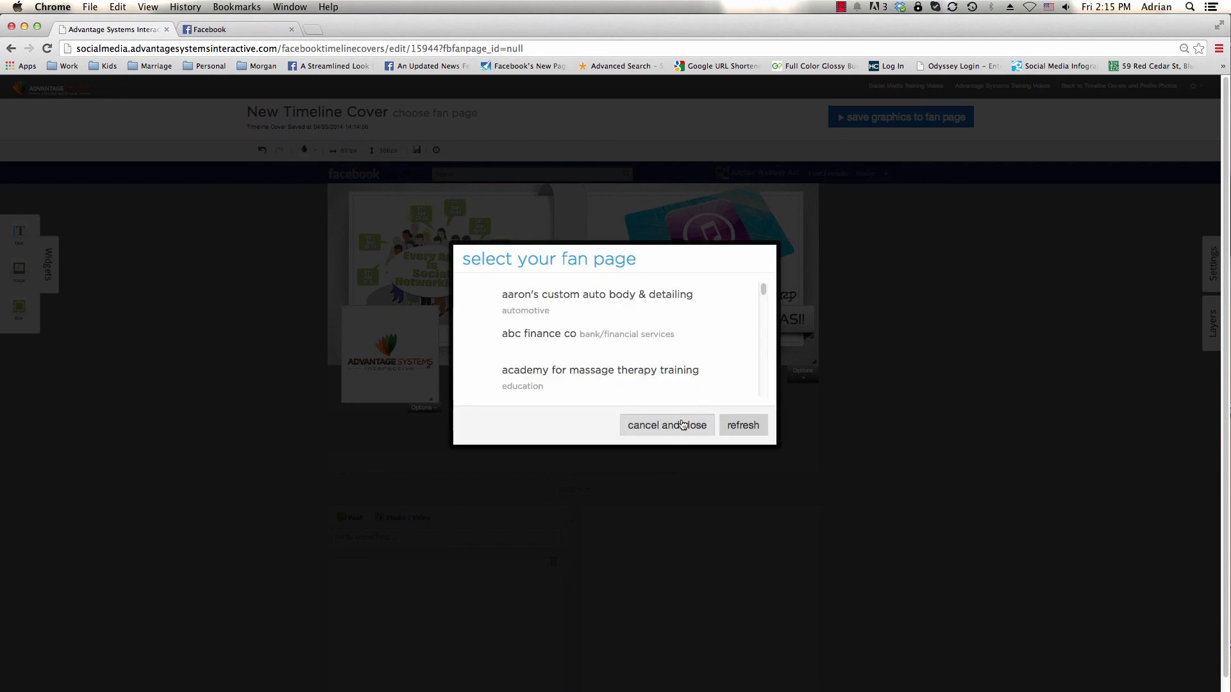
{"action": "left_click", "coordinate": [682, 424]}
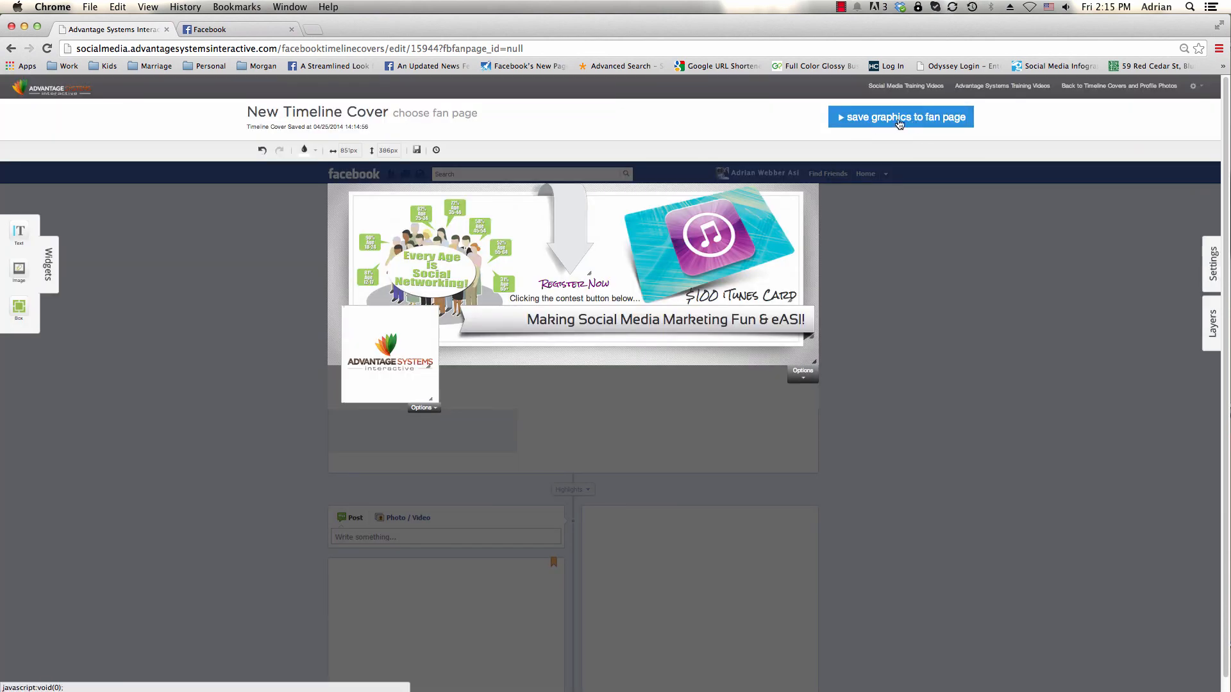